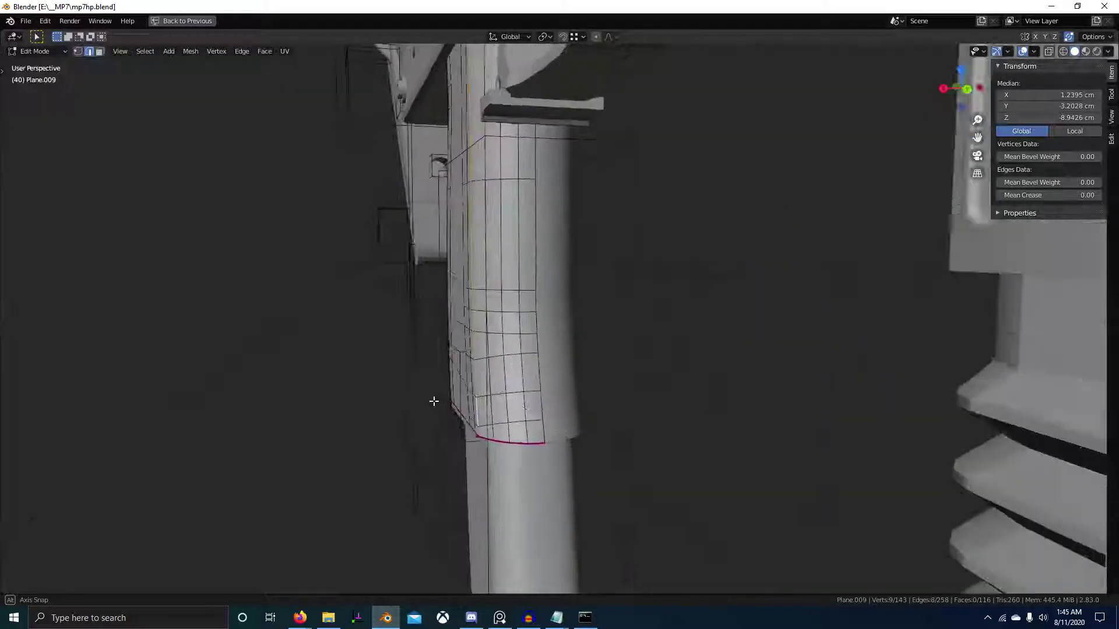
- Examine the pistol grip's surface and mesh where it meets the magazine from both sides
key(Tab)
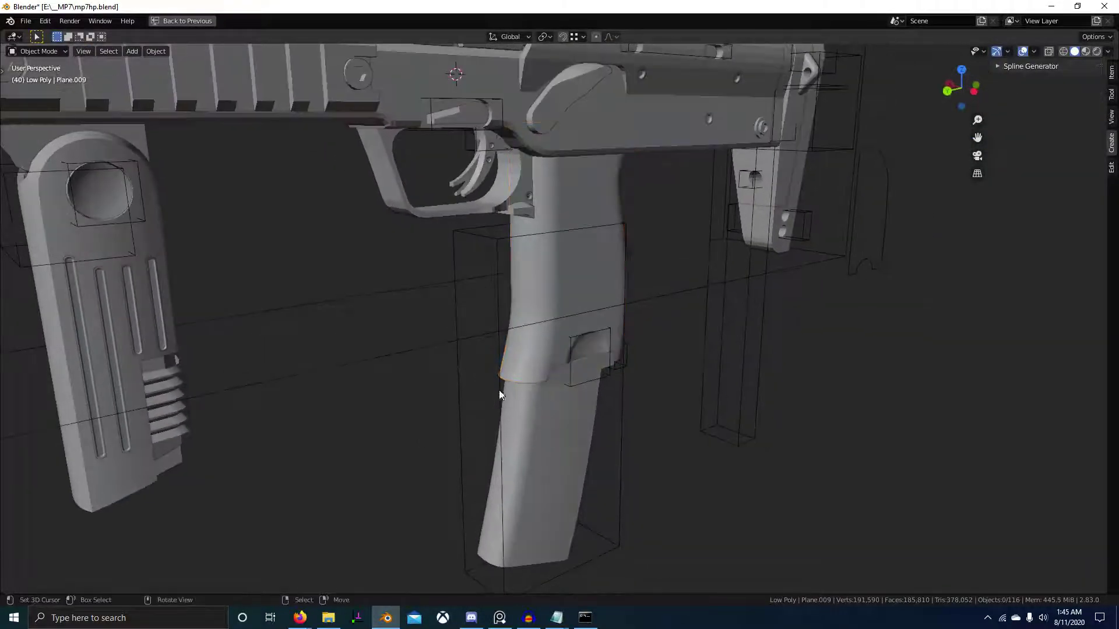
scroll(499, 395, up, 3)
scroll(491, 393, down, 3)
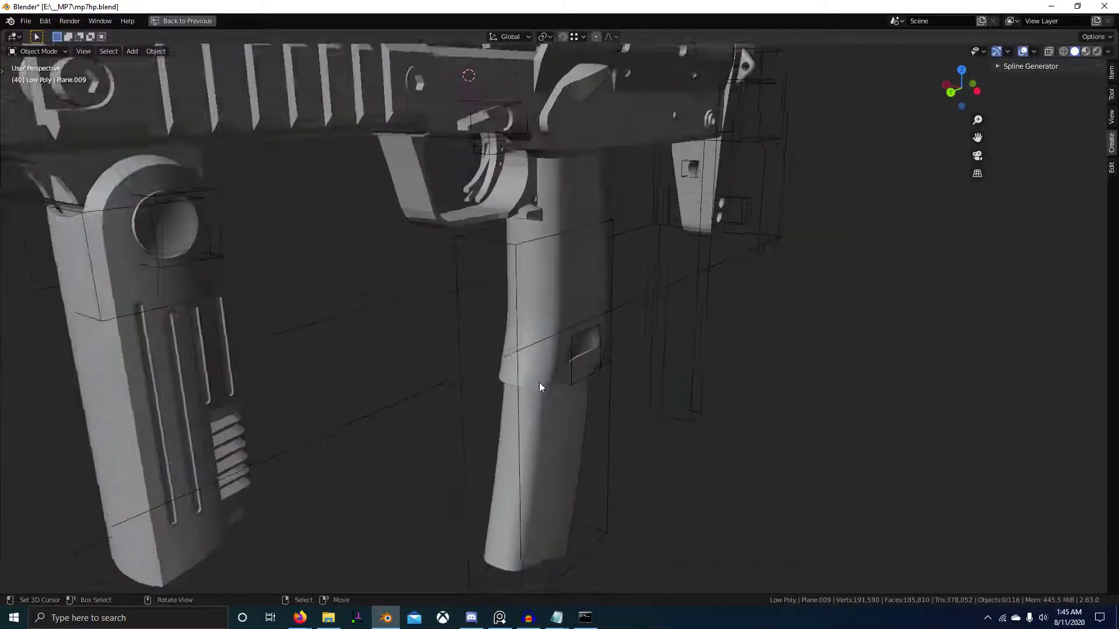
middle_drag(541, 387, 661, 347)
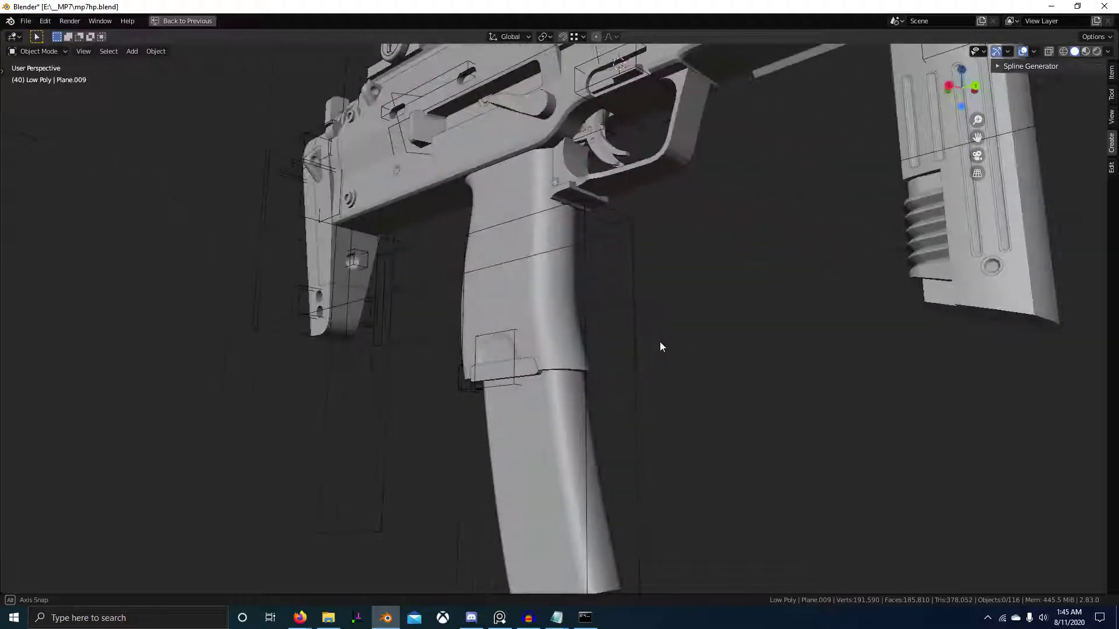
middle_drag(607, 376, 411, 335)
right_click(578, 260)
key(Tab)
middle_drag(581, 280, 808, 337)
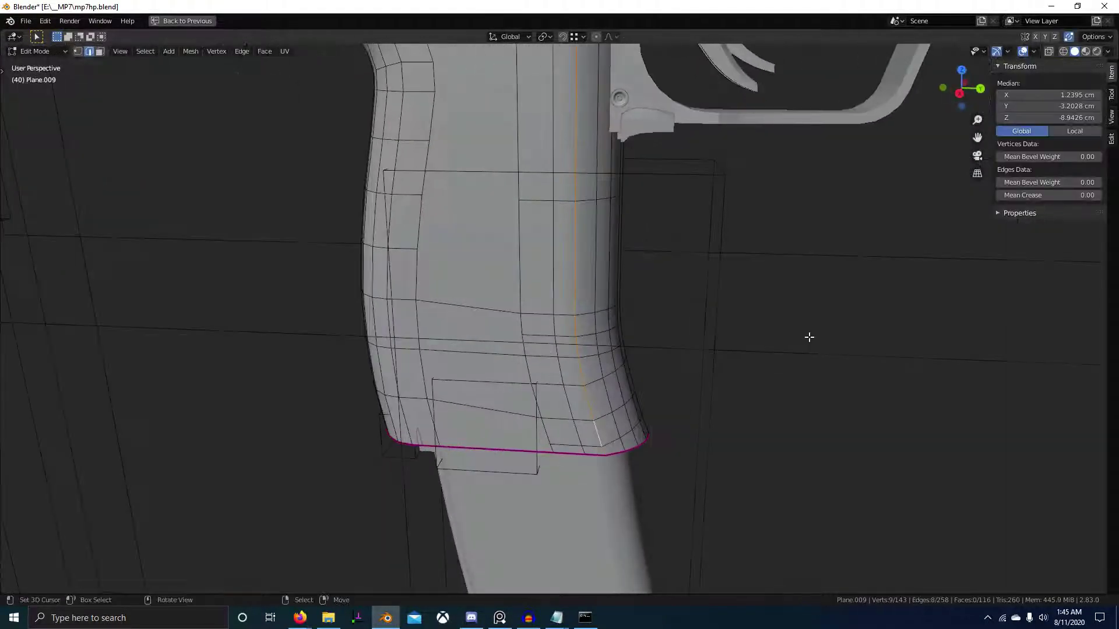
- Leave mesh editing of the grip and save the file
scroll(691, 383, down, 9)
key(Tab)
mouse_move(636, 420)
middle_down()
mouse_move(601, 429)
mouse_move(636, 419)
middle_up()
scroll(638, 418, up, 3)
key(ctrl+s)
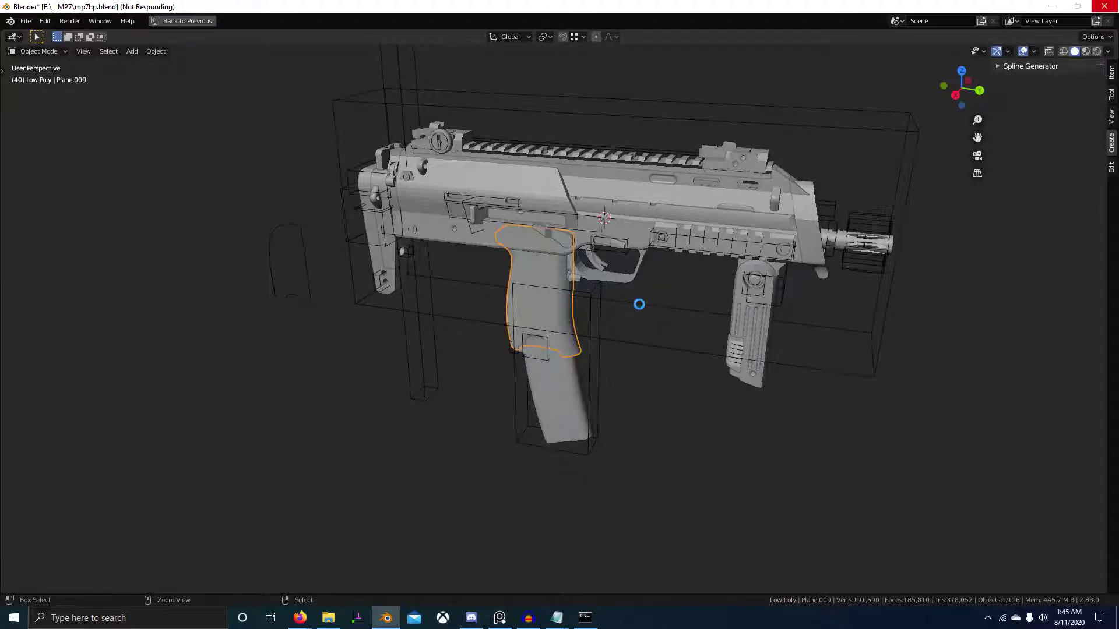
- Compare the grip's front contour with the reference image in the right orthographic view, using both solid and wireframe display
scroll(639, 304, up, 8)
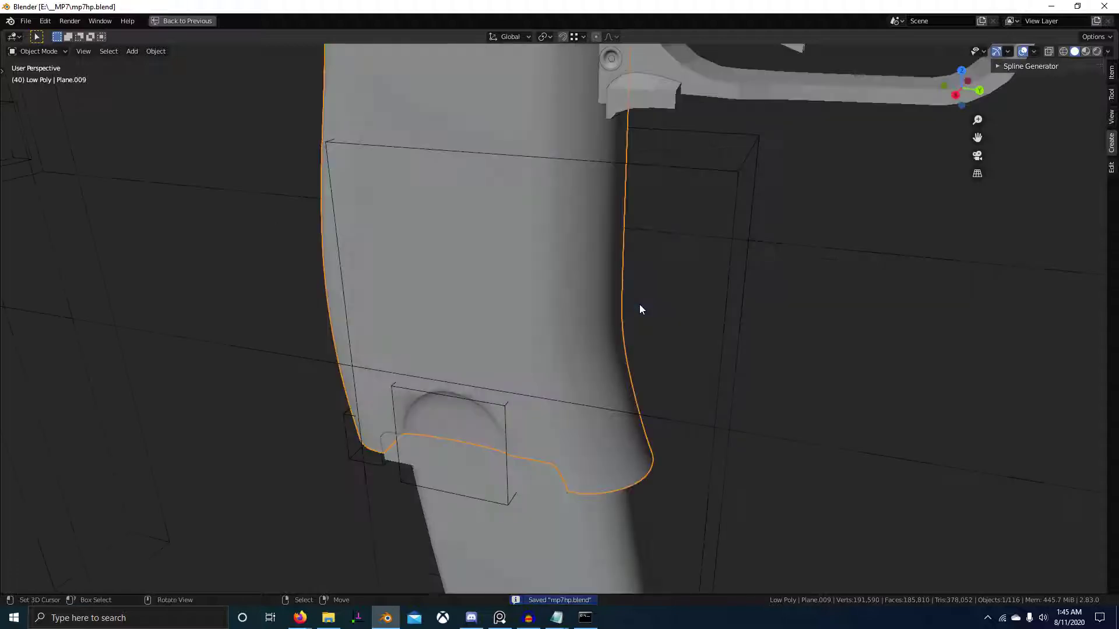
scroll(638, 305, down, 3)
middle_drag(639, 304, 587, 326)
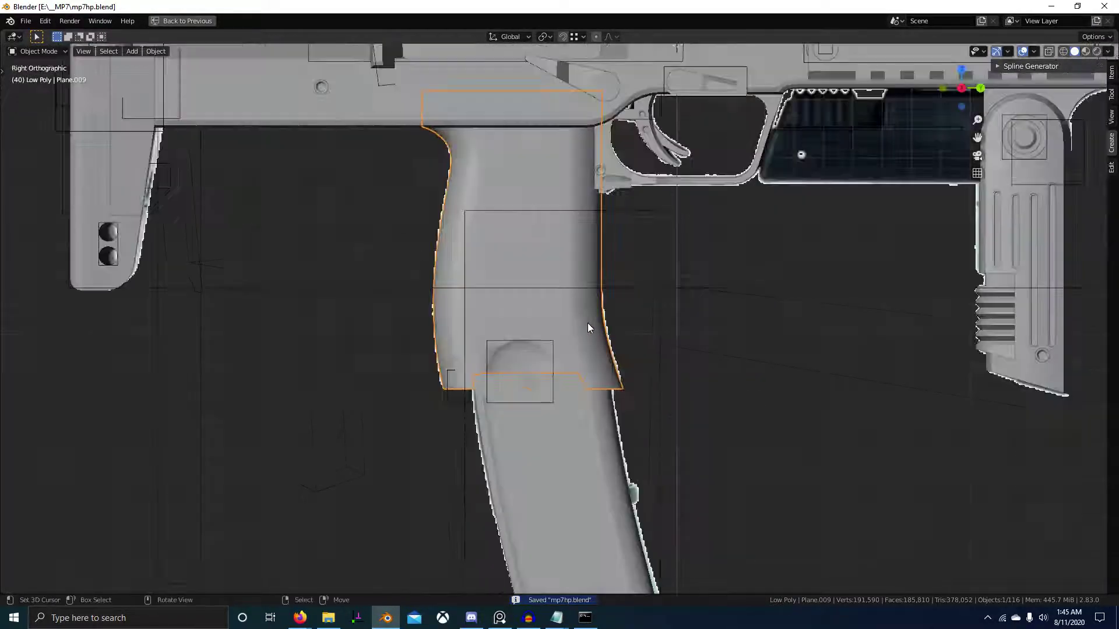
key(Tab)
key(alt+z)
scroll(579, 297, up, 5)
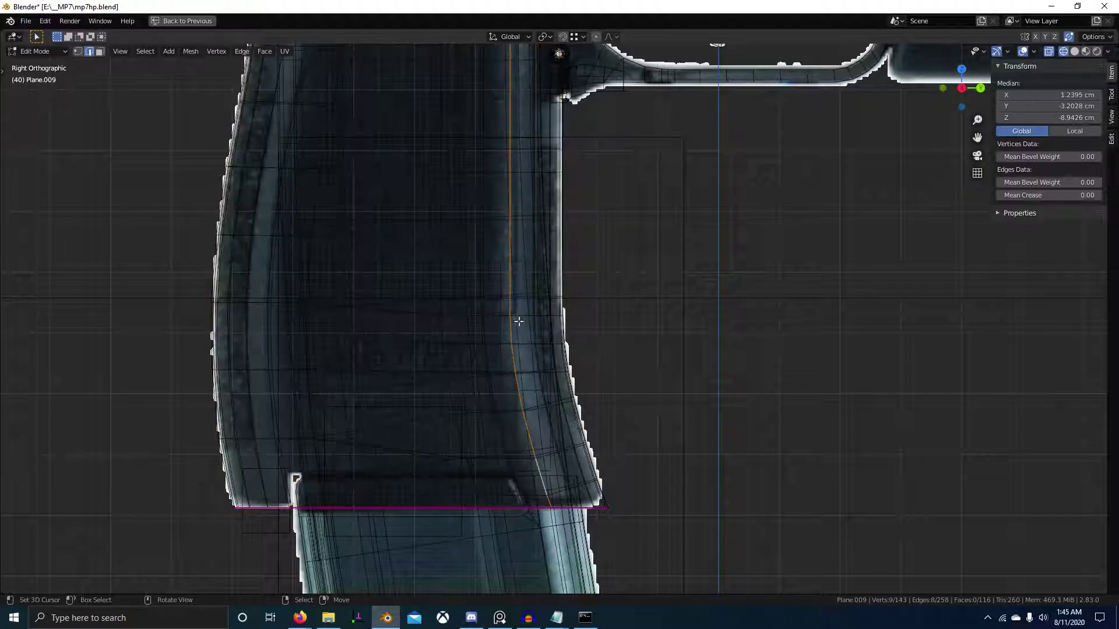
scroll(521, 280, down, 3)
shift+middle_drag(587, 402, 567, 446)
key(shift+z)
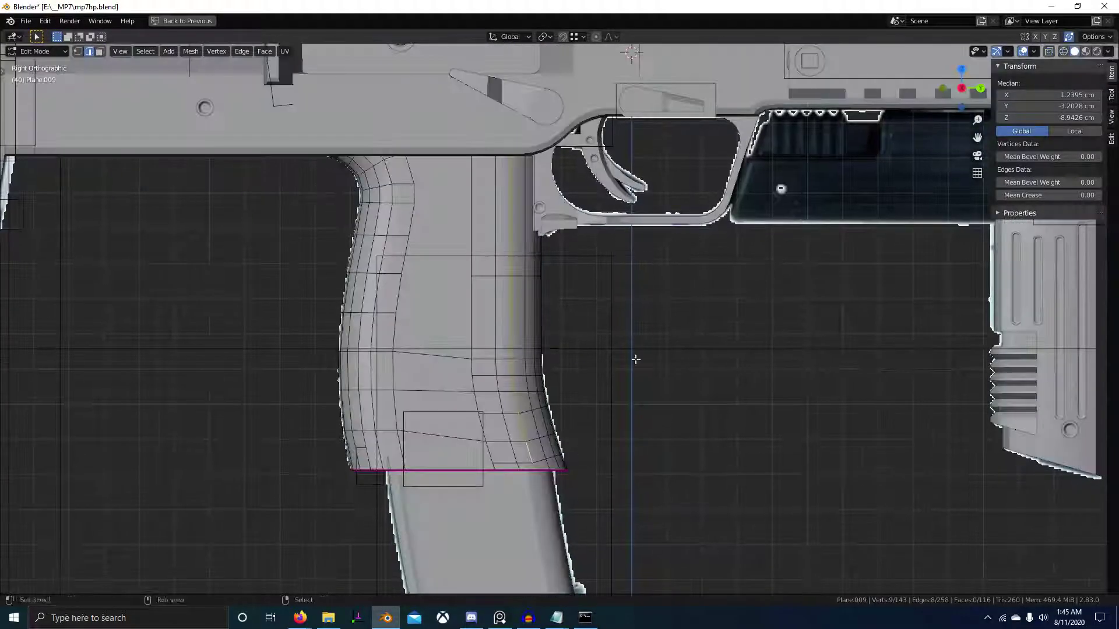
shift+middle_drag(634, 359, 664, 358)
key(shift+z)
scroll(450, 329, up, 1)
scroll(554, 330, up, 1)
key(Tab)
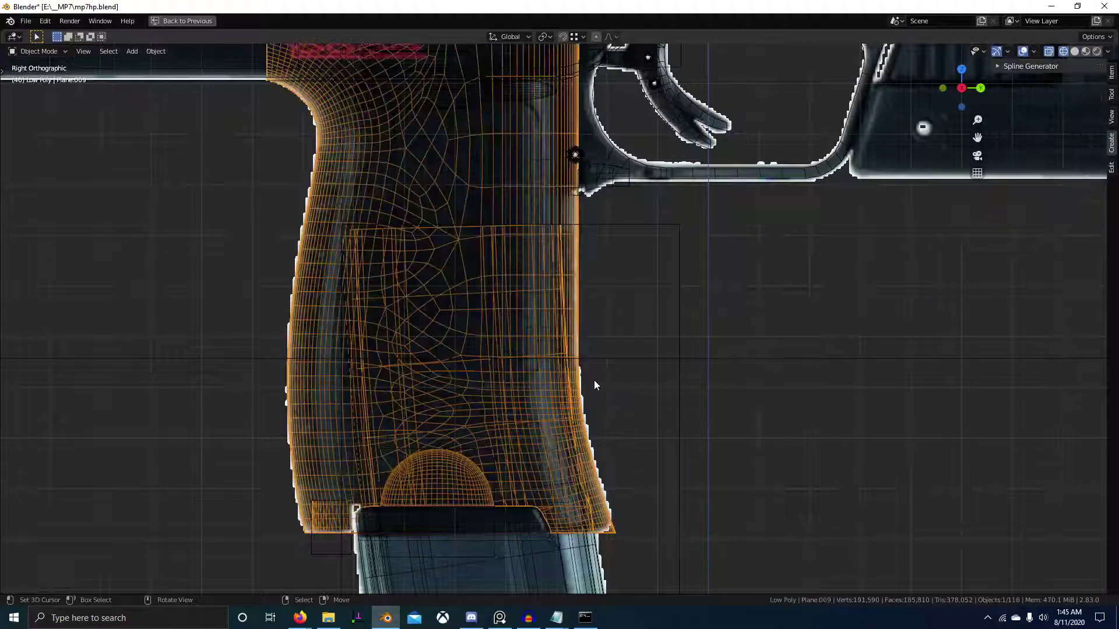
key(shift+z)
key(alt+a)
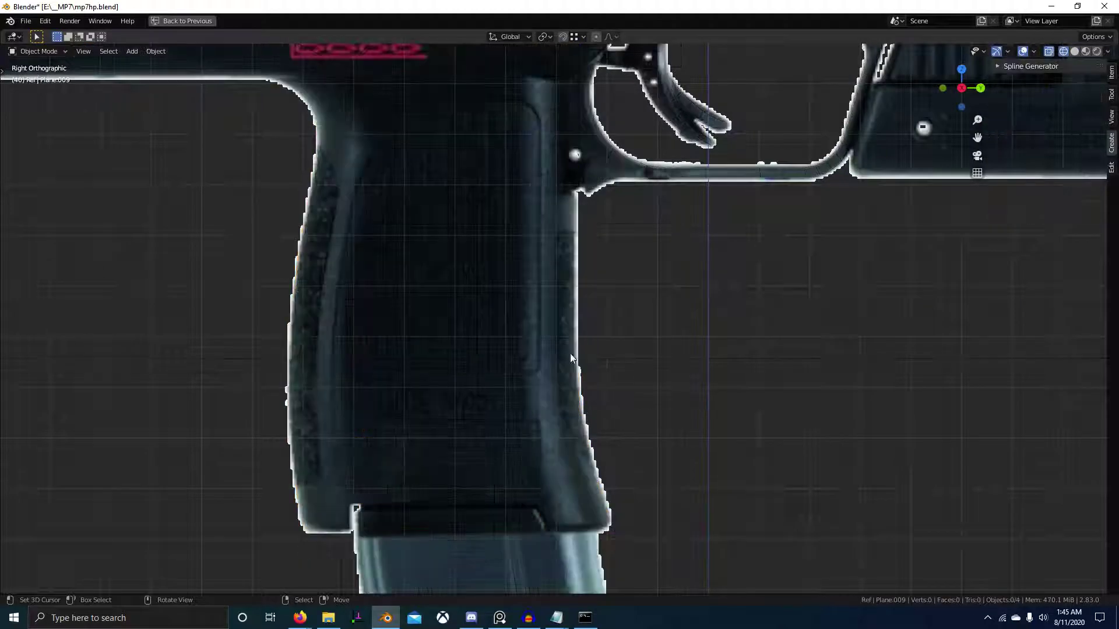
key(shift+z)
- Inspect the high-poly grip's wireframe and mesh, then return to the low-poly collection
click(582, 528)
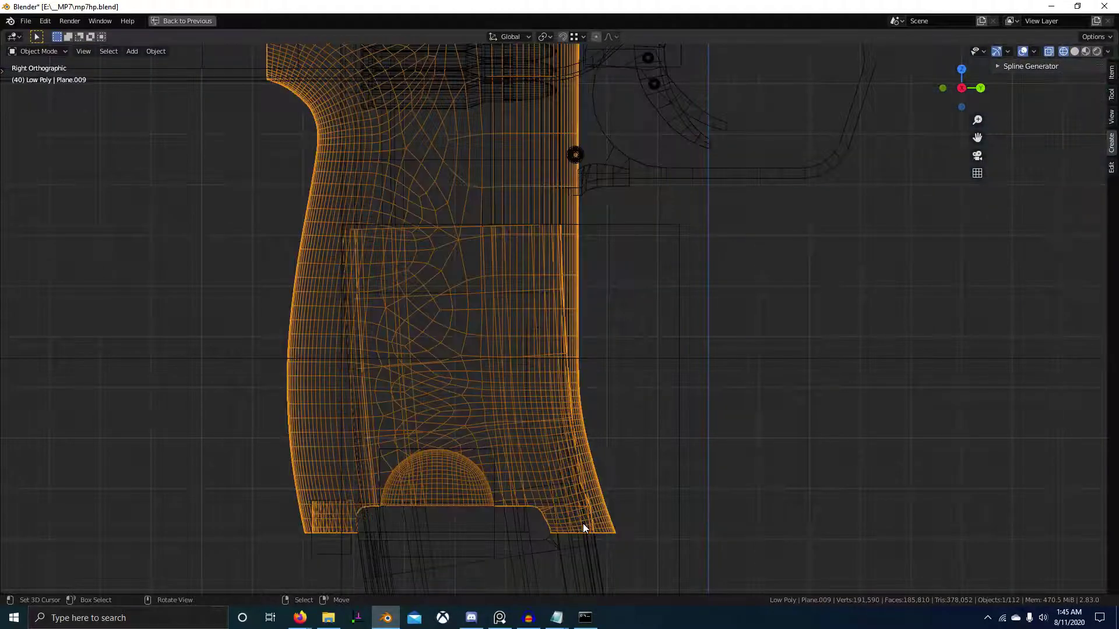
key(2)
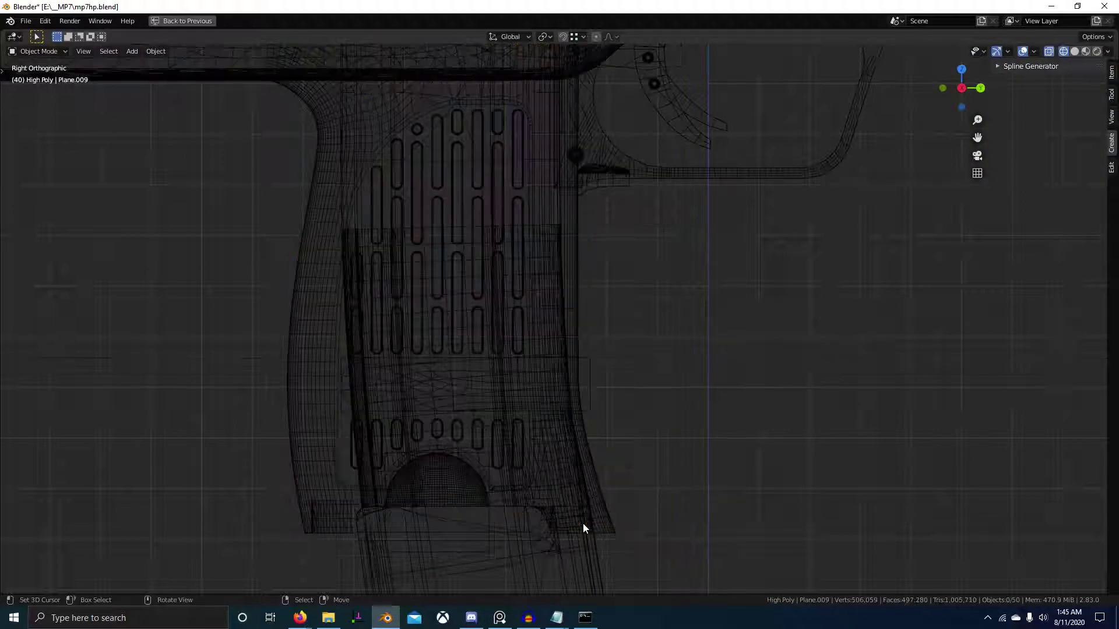
click(583, 528)
click(595, 516)
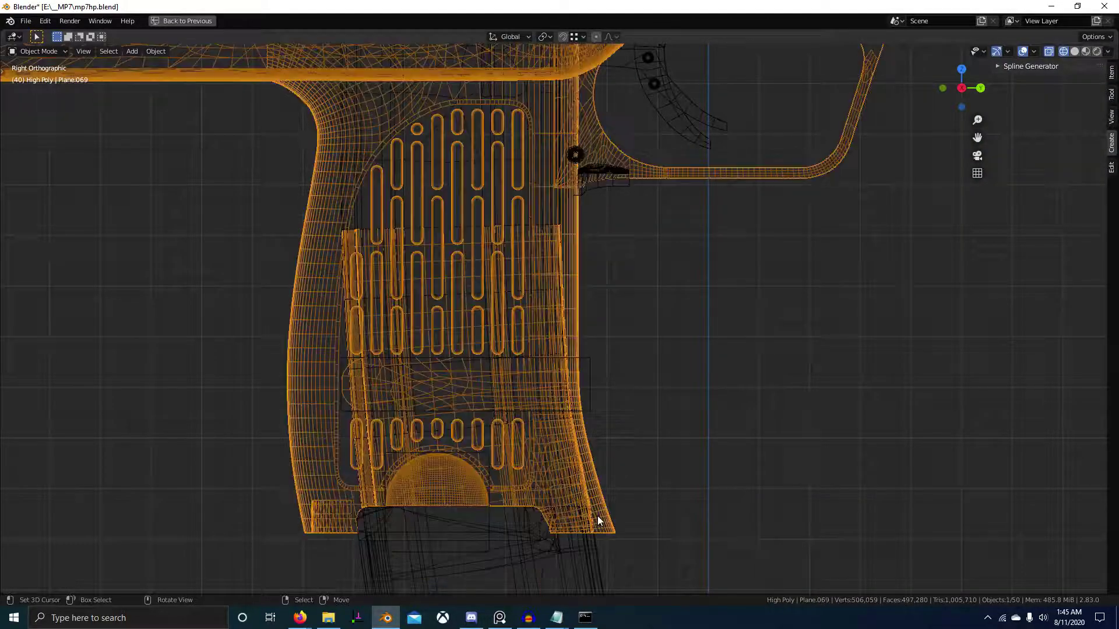
key(Tab)
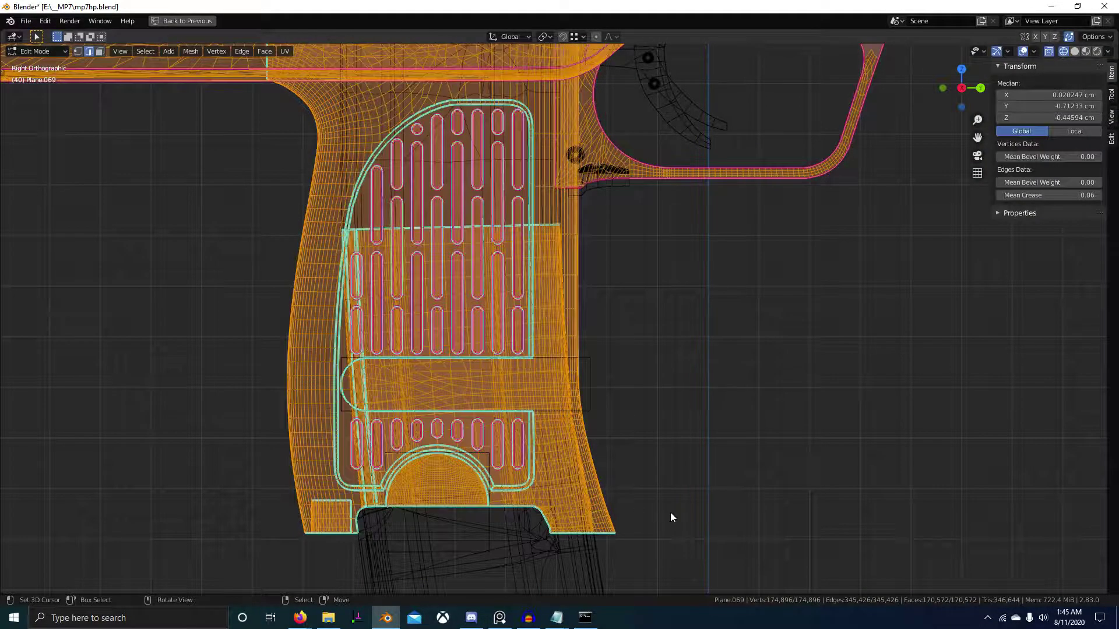
key(Tab)
key(1)
key(Tab)
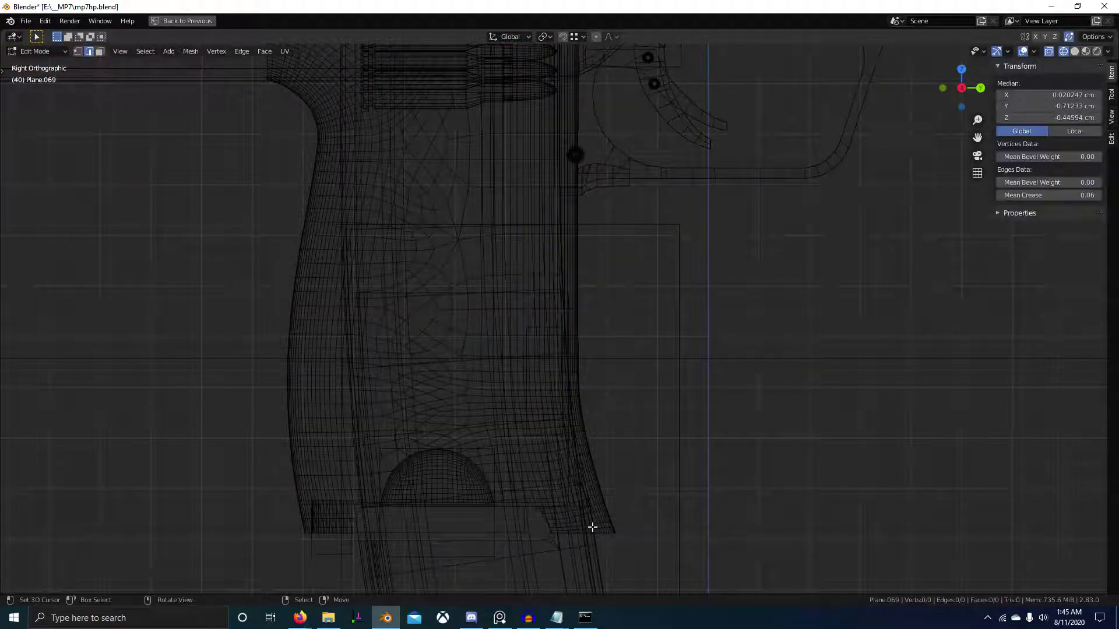
key(Tab)
- Move the low-poly grip's selected vertical edge loop near the front about 0.45 cm along Y
right_click(593, 504)
key(Tab)
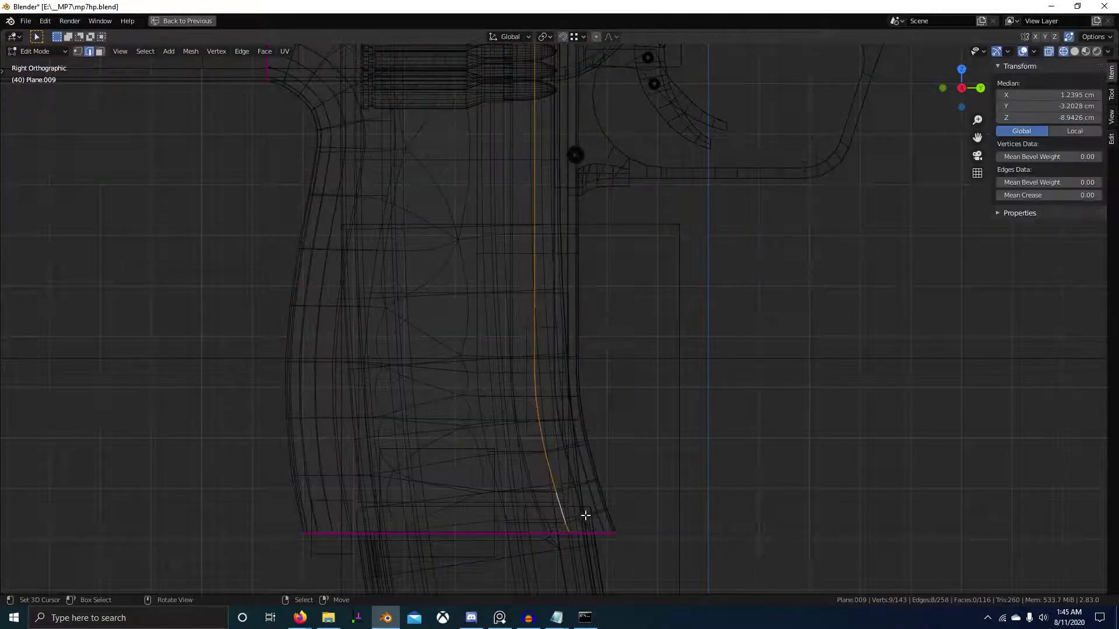
key(g)
key(y)
click(589, 510)
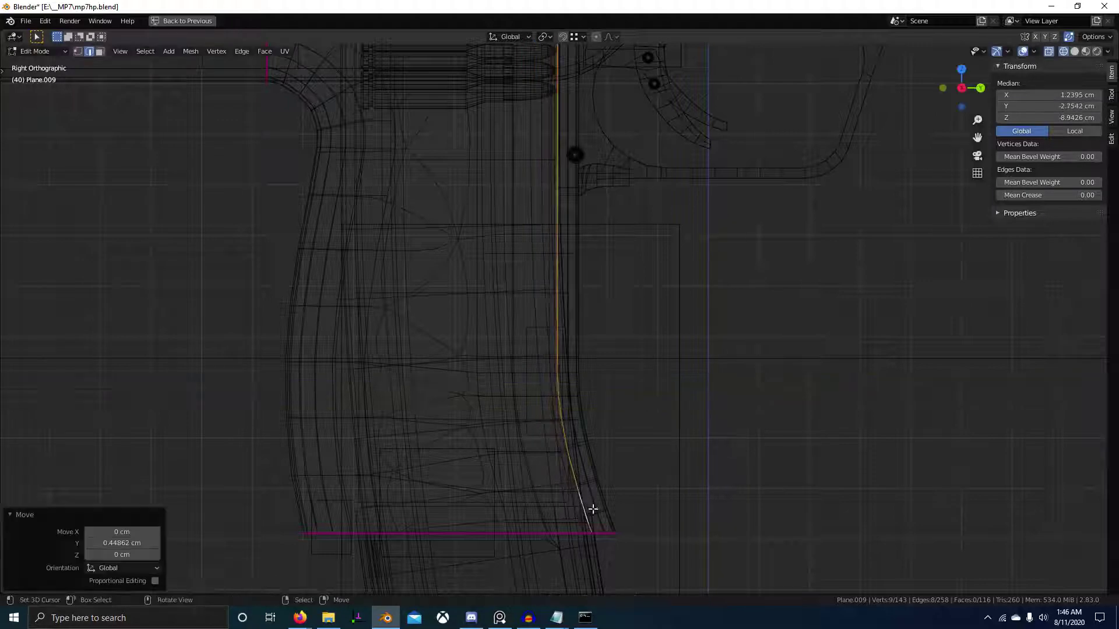
- Dissolve two vertical edge loops on the rounded front corner of the grip
key(shift+z)
middle_drag(709, 492, 519, 388)
scroll(513, 434, up, 4)
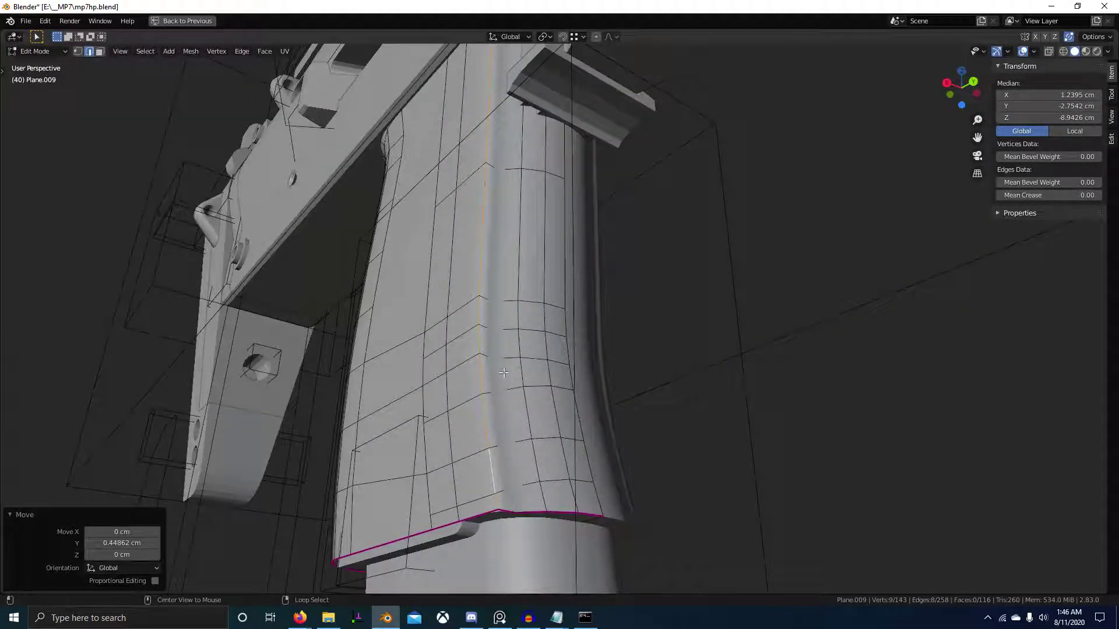
alt+click(503, 372)
alt+shift+click(545, 402)
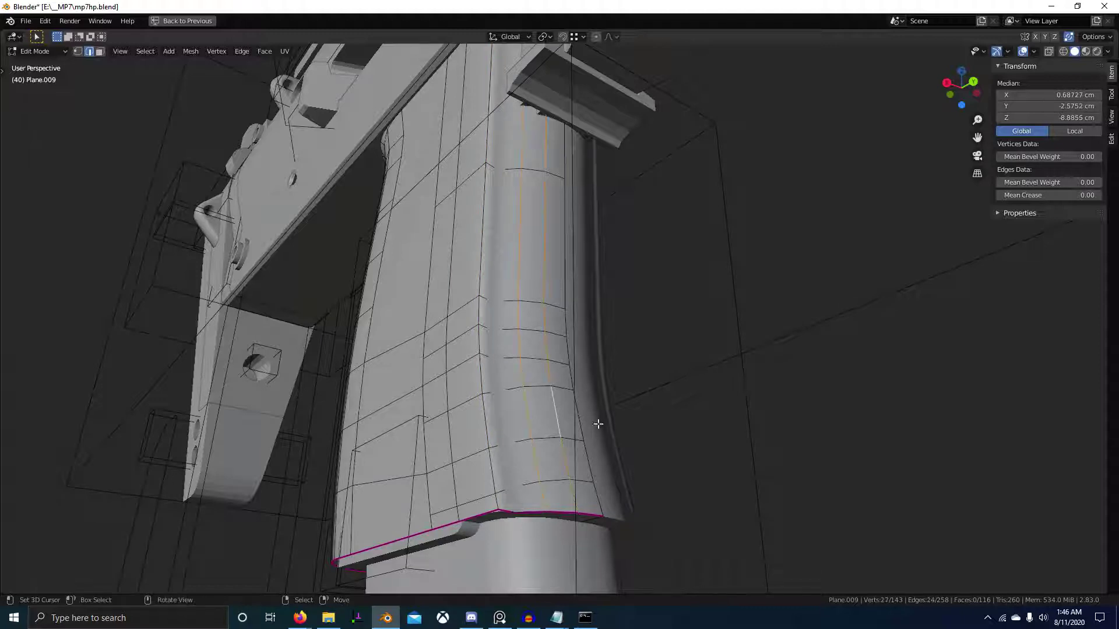
middle_drag(546, 402, 537, 417)
key(ctrl+x)
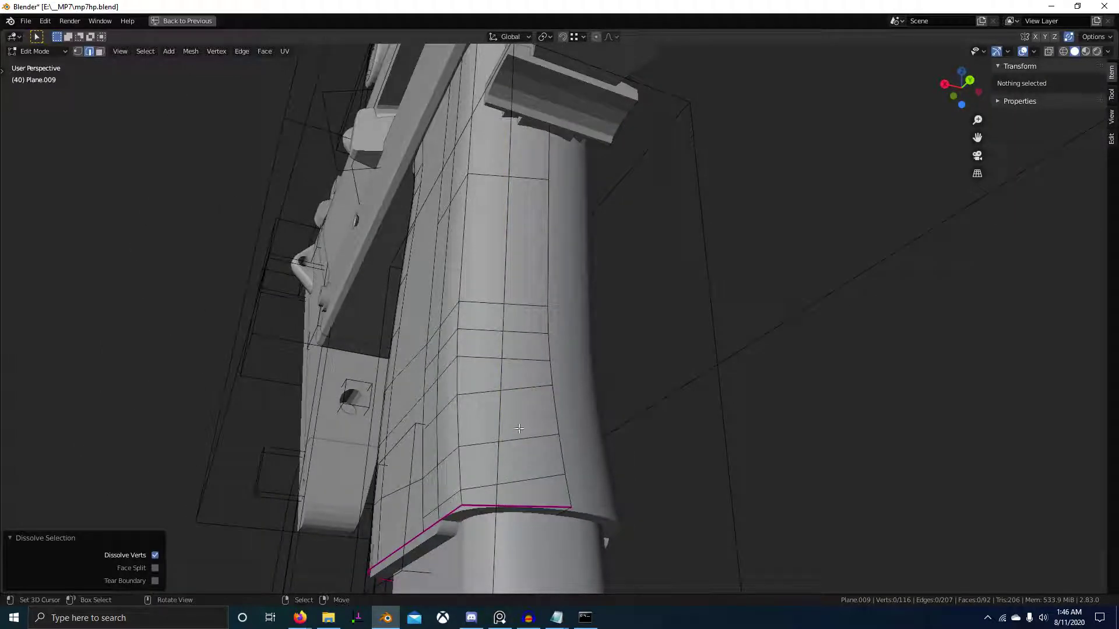
key(ctrl+z)
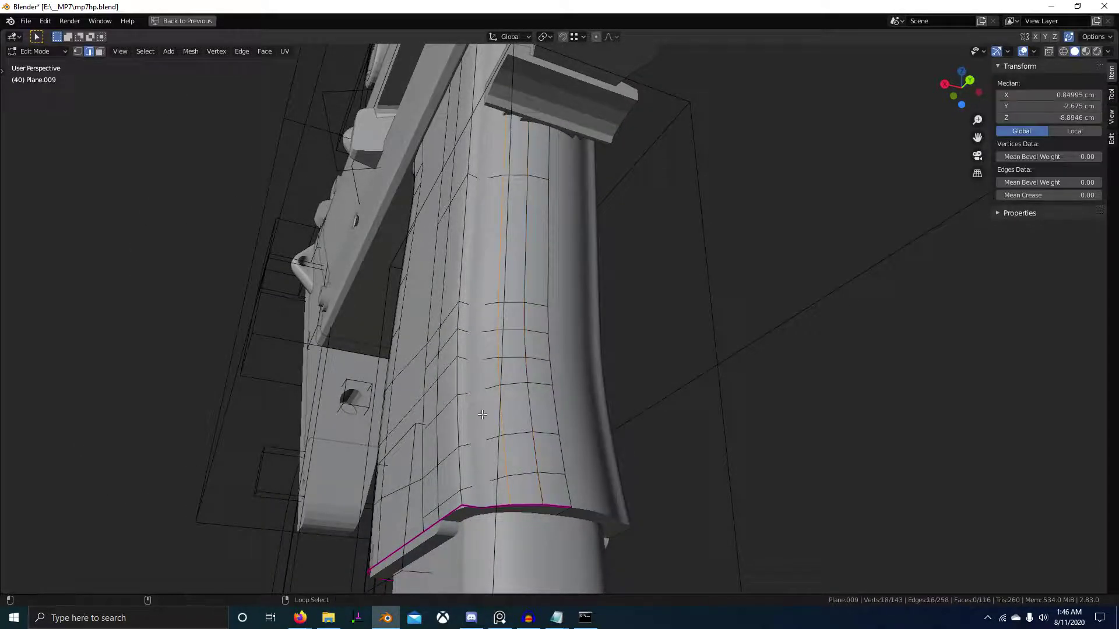
key(ctrl+x)
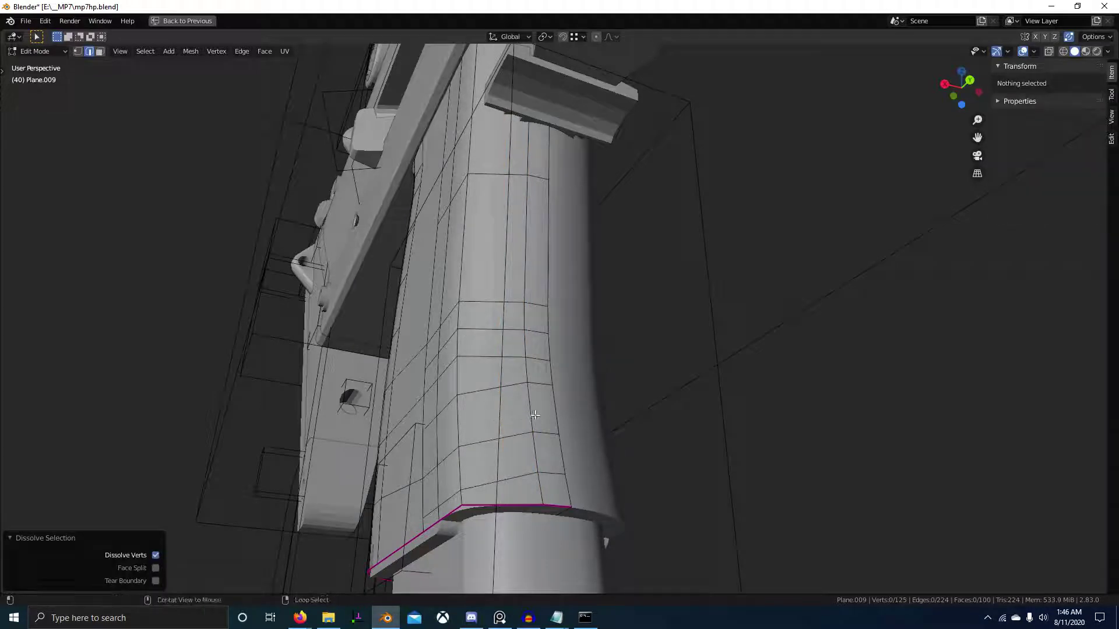
- Move the remaining front corner edge loop about 0.04 cm along Y and about 0.88 cm along X to square the corner
alt+click(509, 423)
middle_drag(508, 423, 568, 463)
key(g)
key(y)
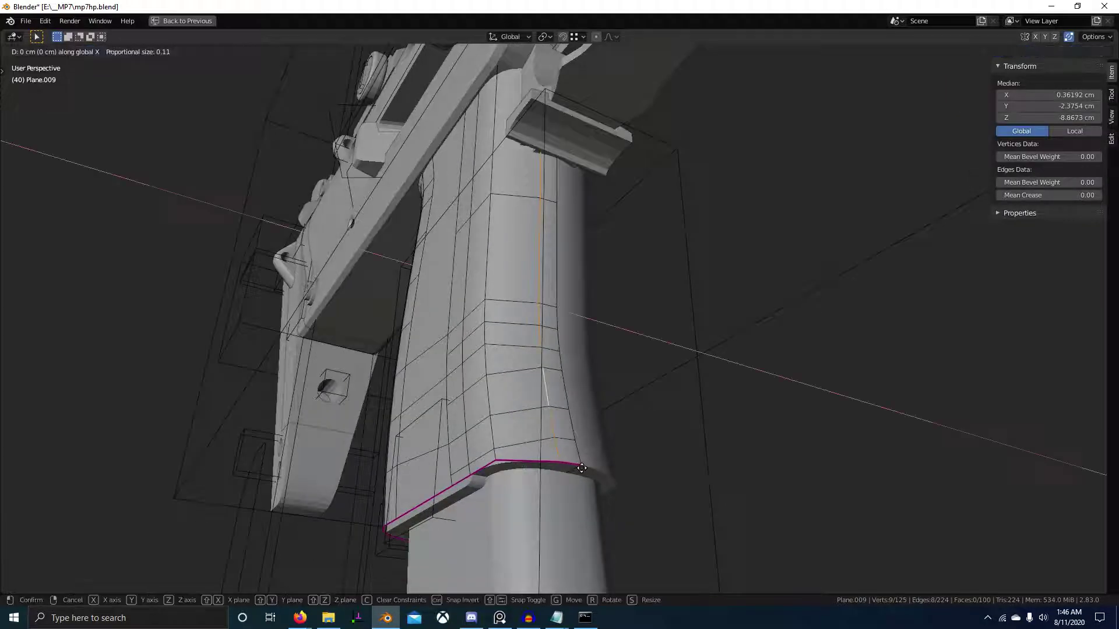
click(566, 470)
key(g)
key(x)
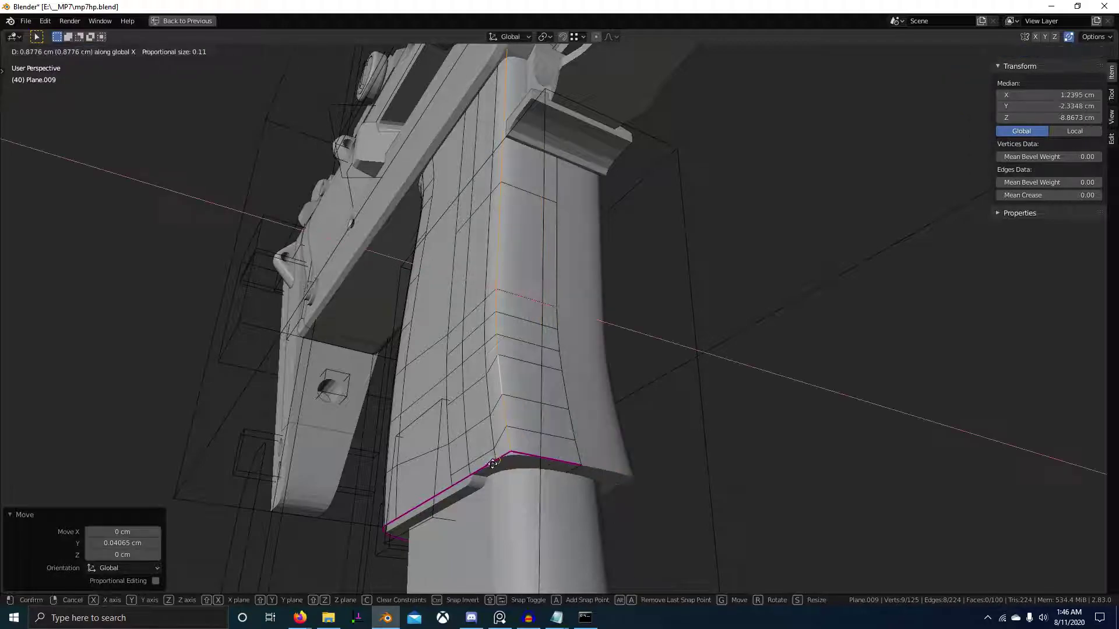
click(533, 470)
- Try to bevel the vertical corner edge loop at the grip's front
middle_drag(533, 470, 507, 373)
scroll(582, 413, up, 2)
key(1)
click(560, 470)
key(2)
alt+click(515, 330)
alt+click(495, 345)
key(ctrl+b)
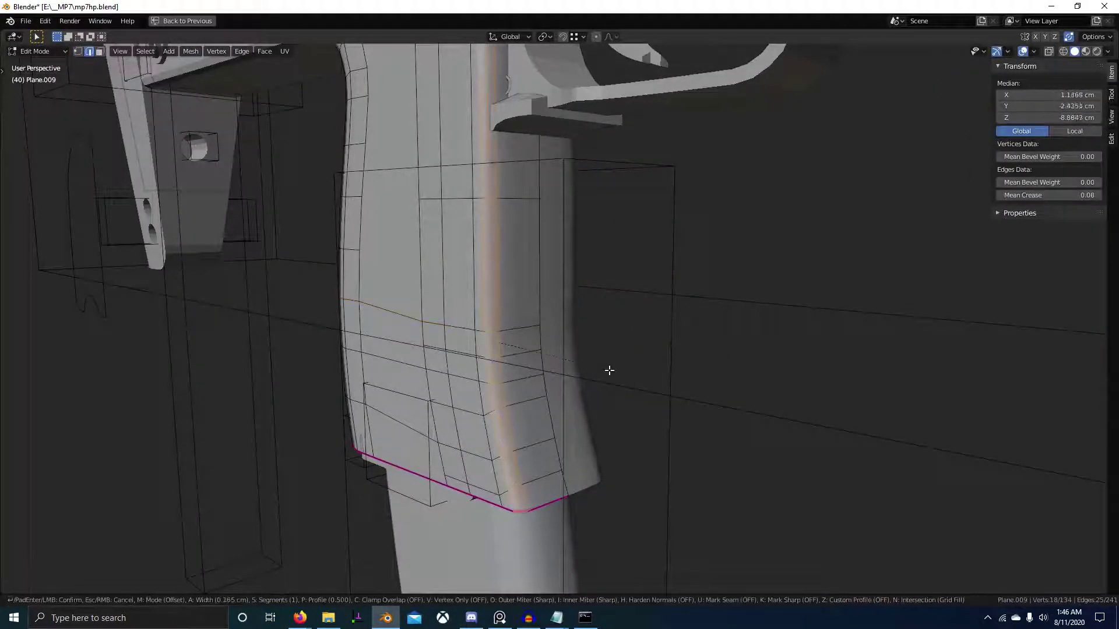
click(634, 366)
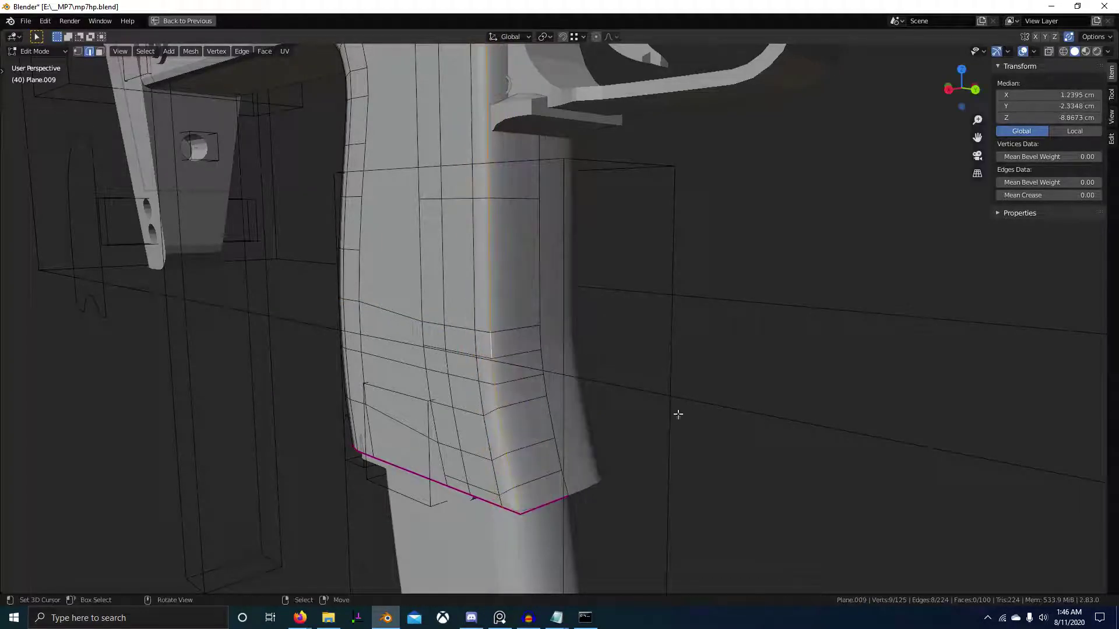
- Isolate the grip in local view and delete only the two columns of faces along its front corner
middle_drag(679, 412, 582, 462)
key(3)
click(540, 471)
shift+right_click(557, 461)
shift+right_click(527, 430)
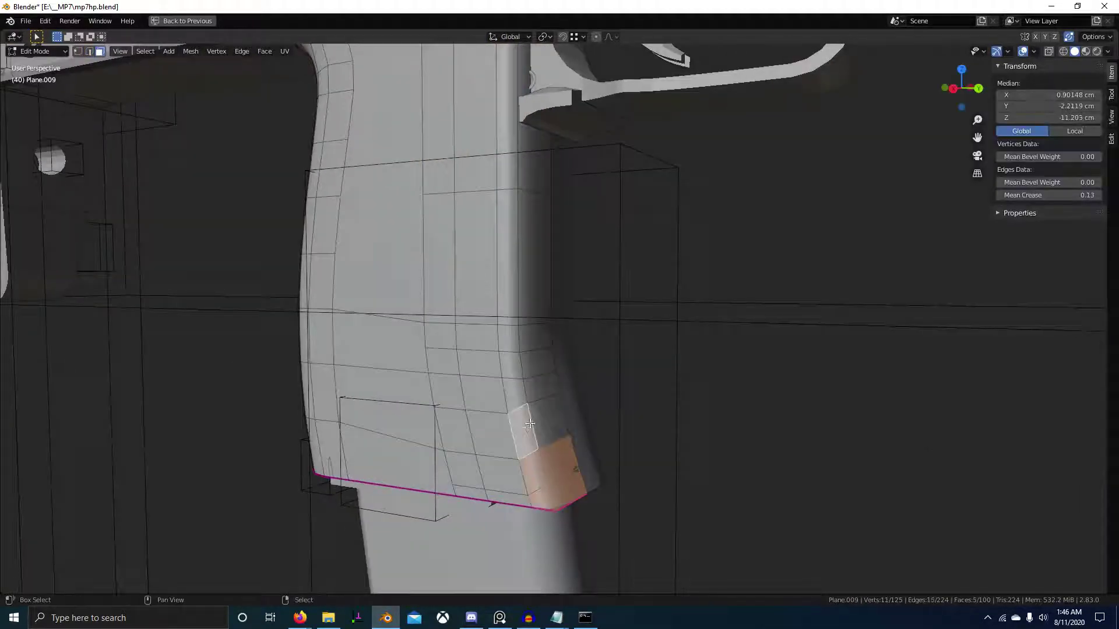
shift+right_click(547, 422)
shift+right_click(523, 389)
shift+right_click(533, 358)
shift+right_click(516, 338)
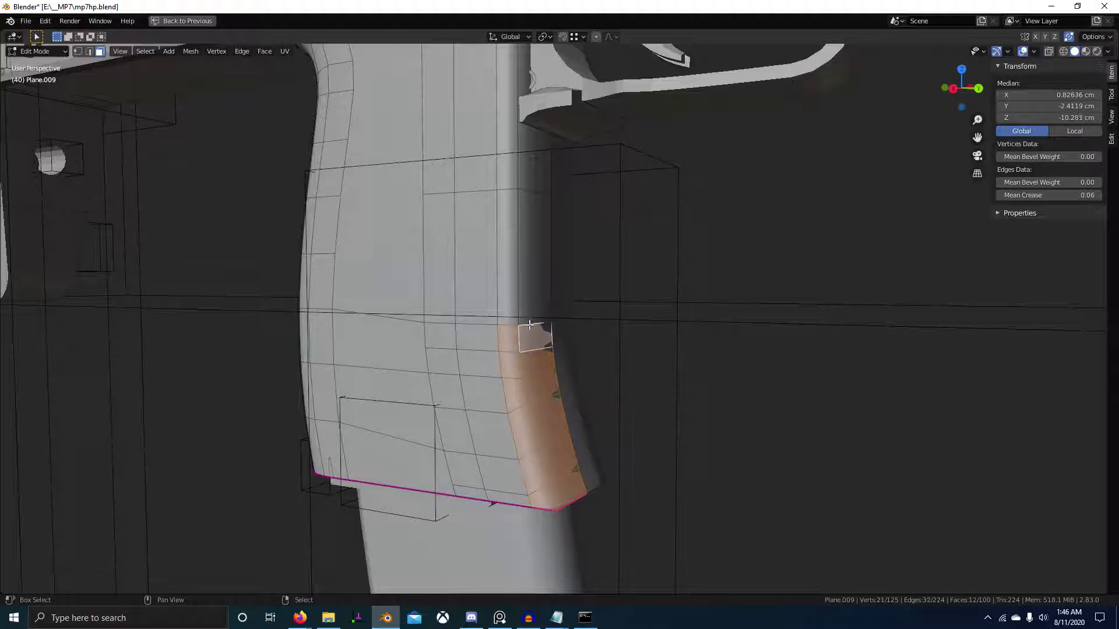
shift+right_click(493, 304)
shift+right_click(491, 296)
shift+right_click(508, 286)
shift+right_click(527, 275)
key(KP_Divide)
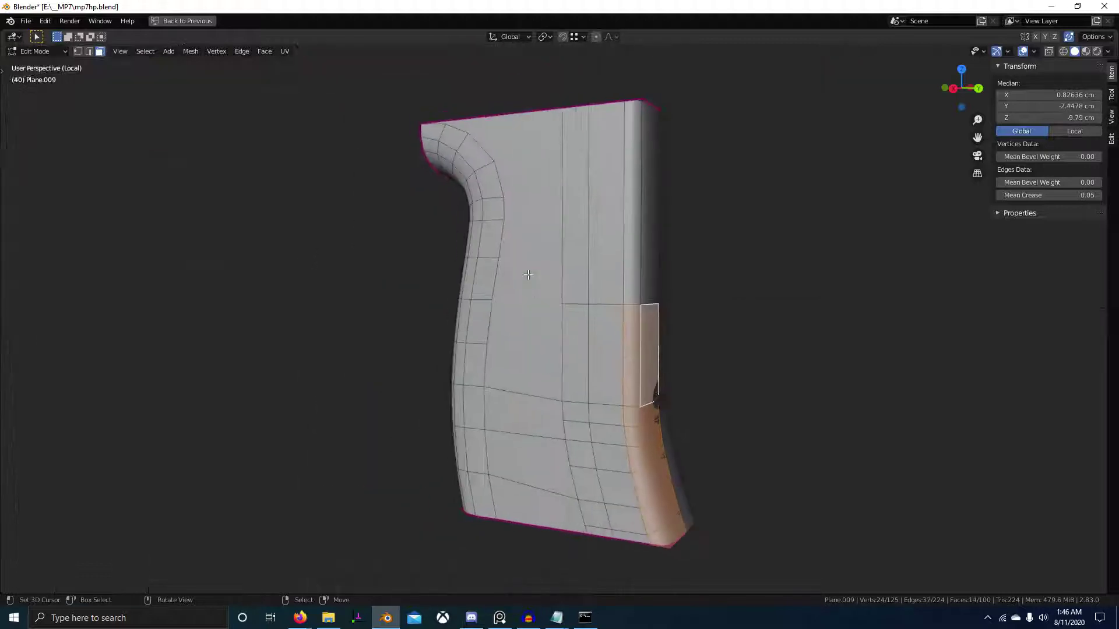
middle_drag(683, 291, 563, 396)
scroll(672, 295, up, 1)
shift+right_click(582, 312)
shift+right_click(603, 313)
scroll(609, 319, down, 3)
key(x)
click(586, 390)
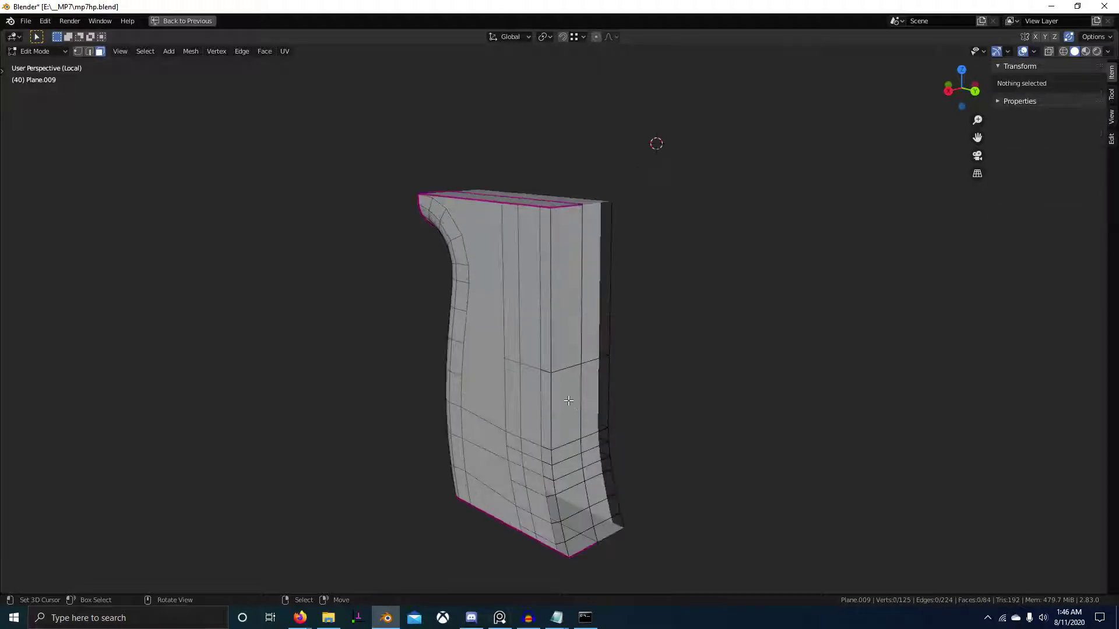
- Delete the chain of vertical edges running down the grip's front corner, keeping its vertices
key(2)
right_click(543, 370)
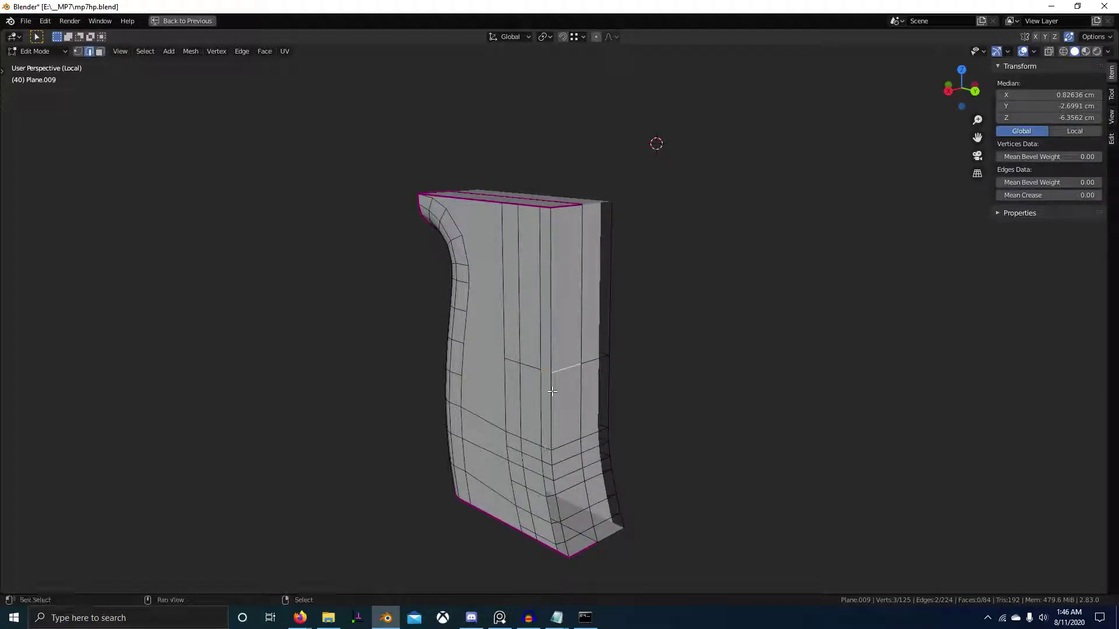
right_click(556, 342)
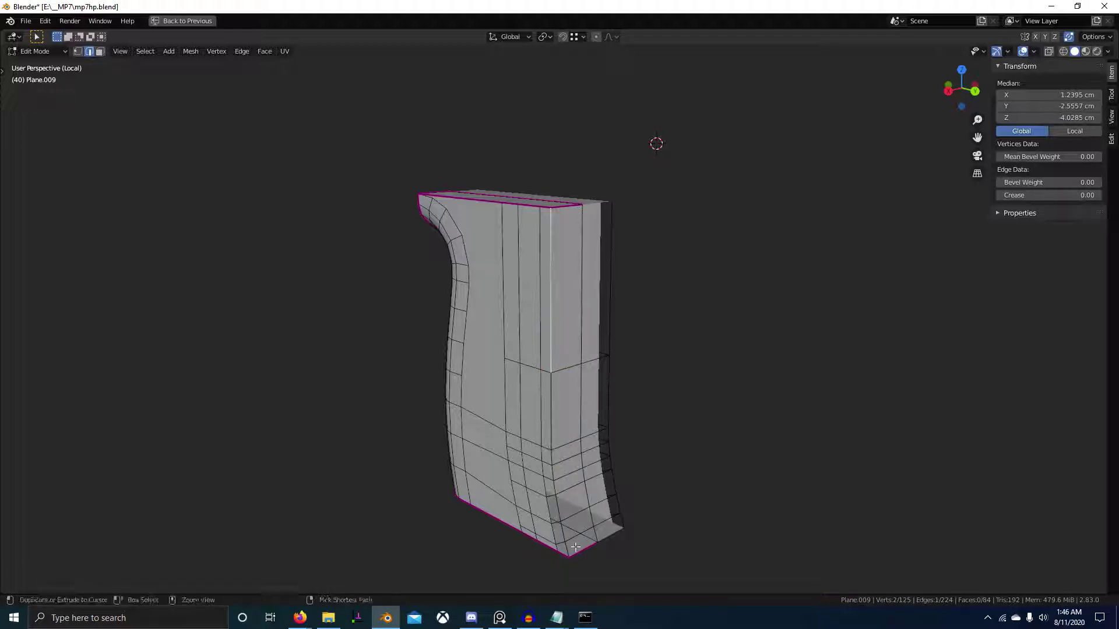
ctrl+right_click(575, 548)
middle_drag(575, 548, 646, 478)
key(x)
click(645, 478)
- Bevel the corner vertices running down the grip's front, vertex only, with a 3.4 cm offset and 4 segments
key(1)
right_click(575, 354)
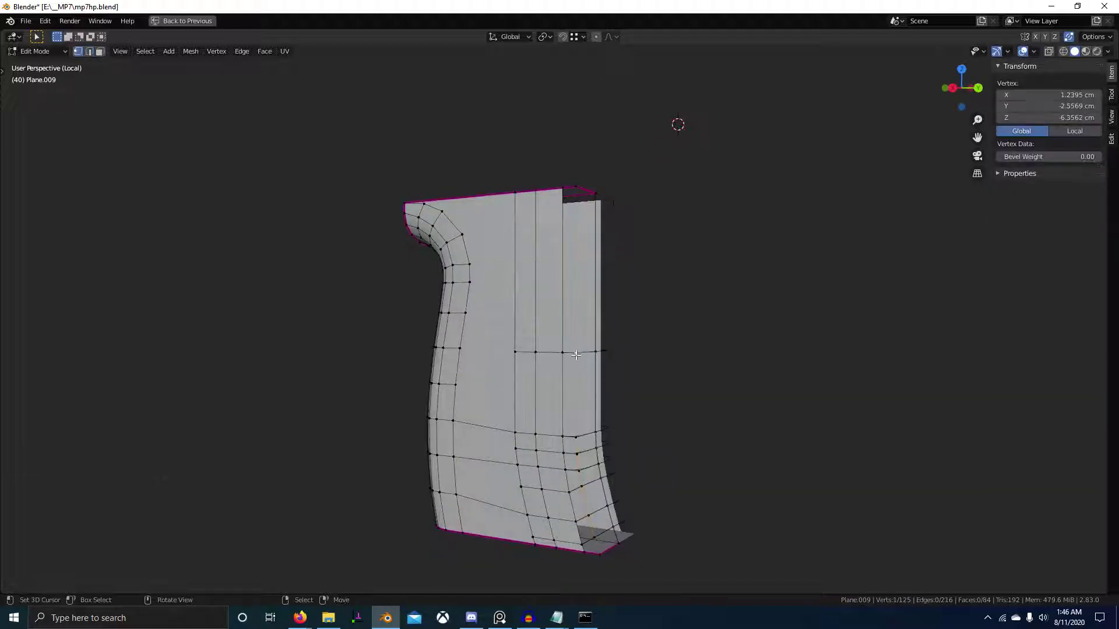
middle_drag(575, 355, 567, 384)
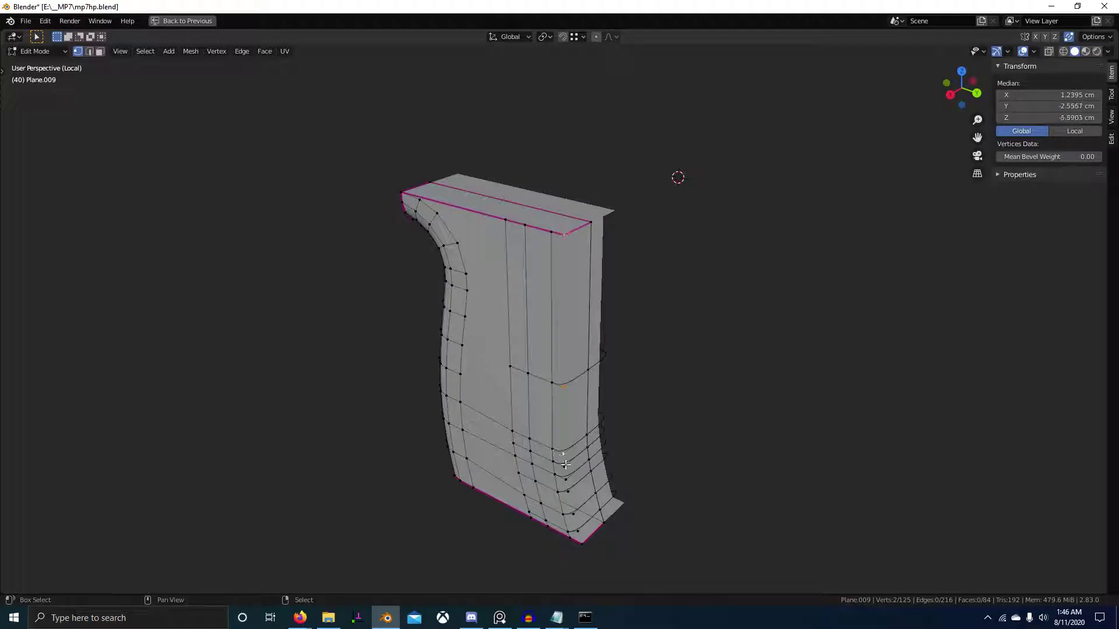
scroll(582, 517, up, 3)
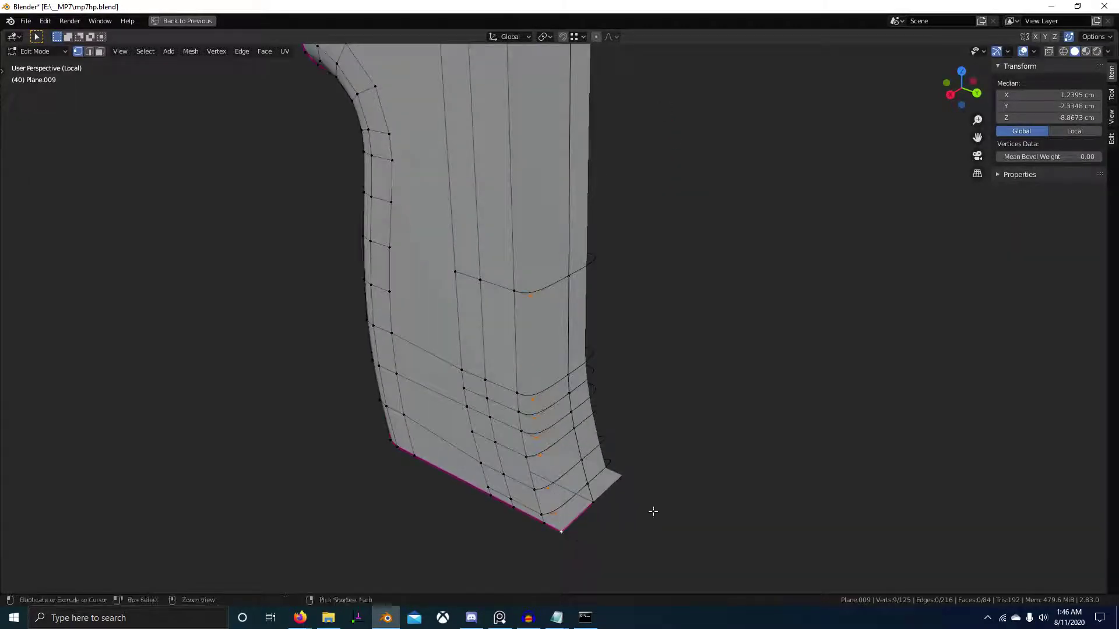
key(ctrl+shift+b)
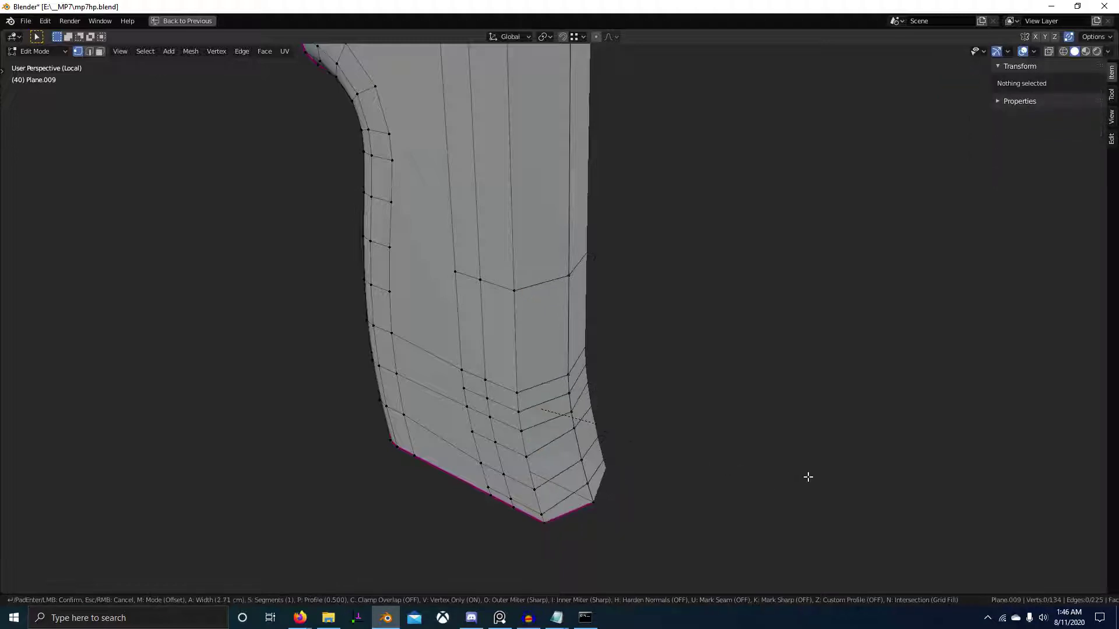
scroll(839, 471, up, 1)
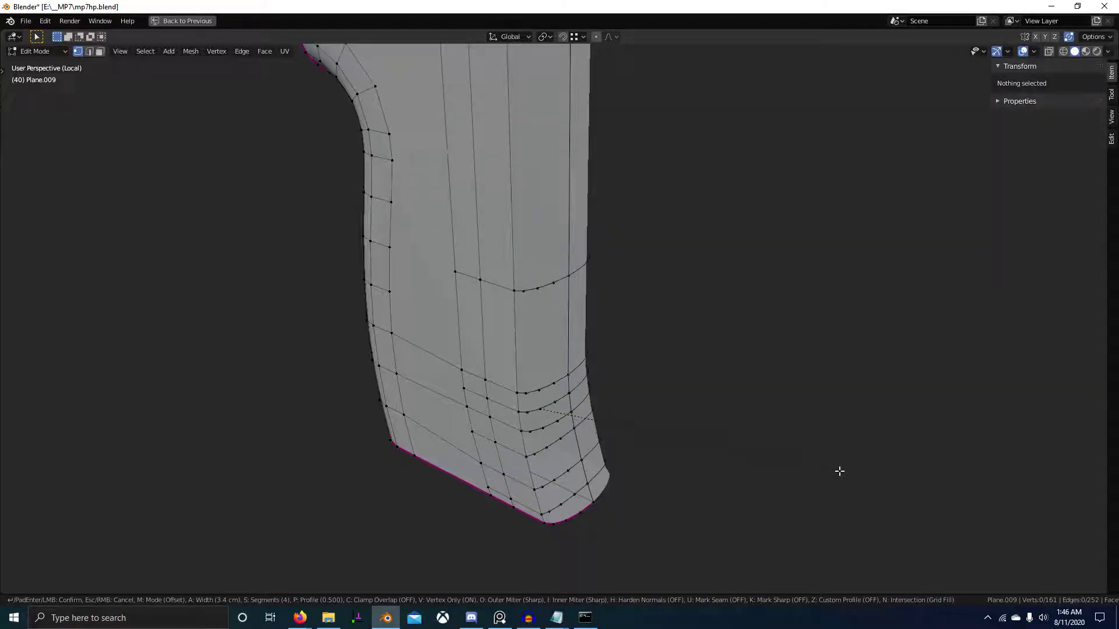
click(839, 471)
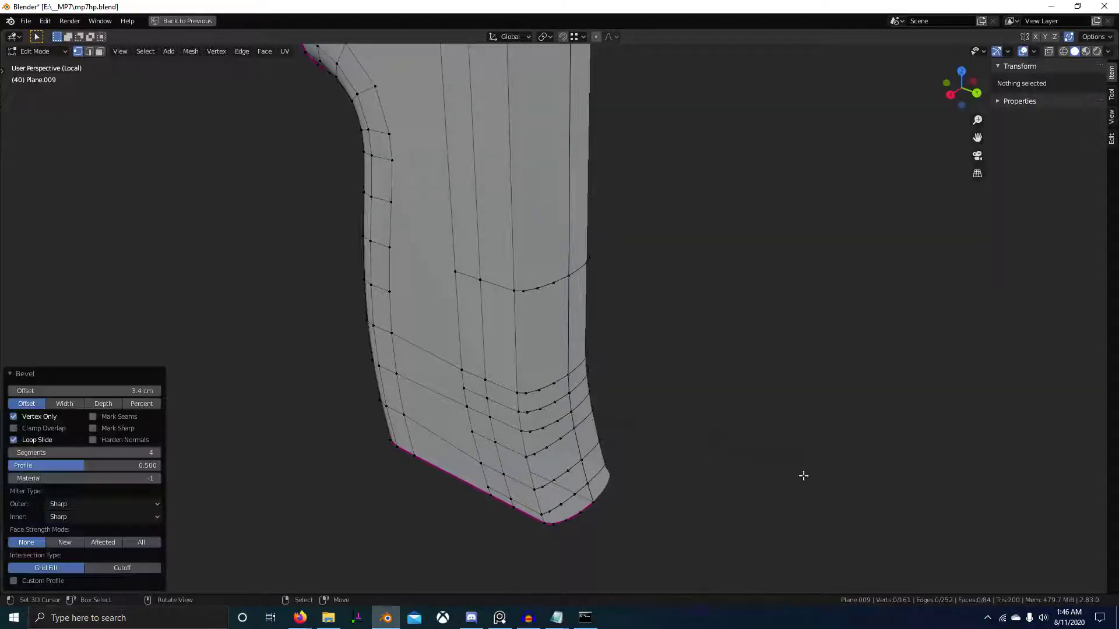
- Merge all of the grip's overlapping vertices by distance
middle_drag(804, 474, 649, 437)
scroll(650, 436, up, 5)
key(a)
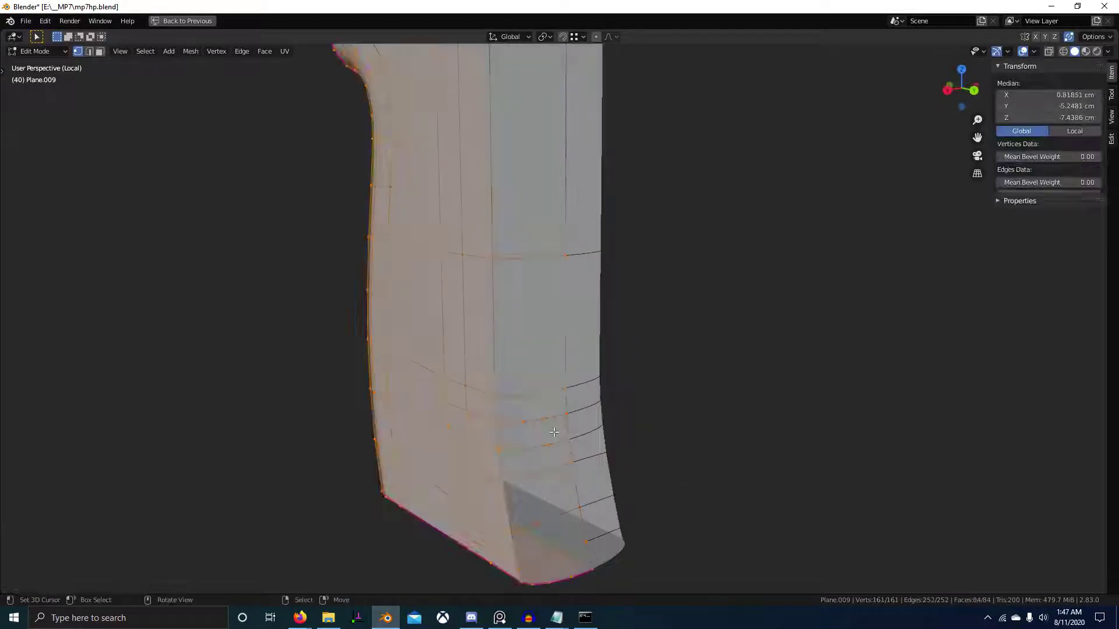
key(m)
click(553, 434)
- Fill the open rows of the rounded front corner with faces along the lower, curved part of the grip
key(2)
click(492, 406)
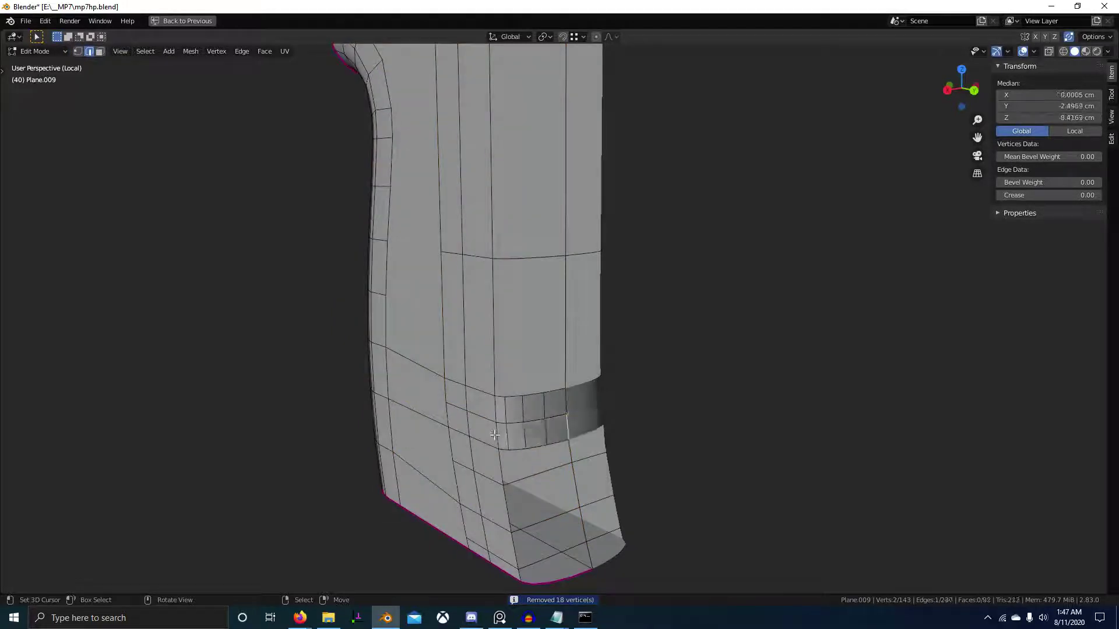
key(f)
key(f)
key(f)
key(f)
key(f)
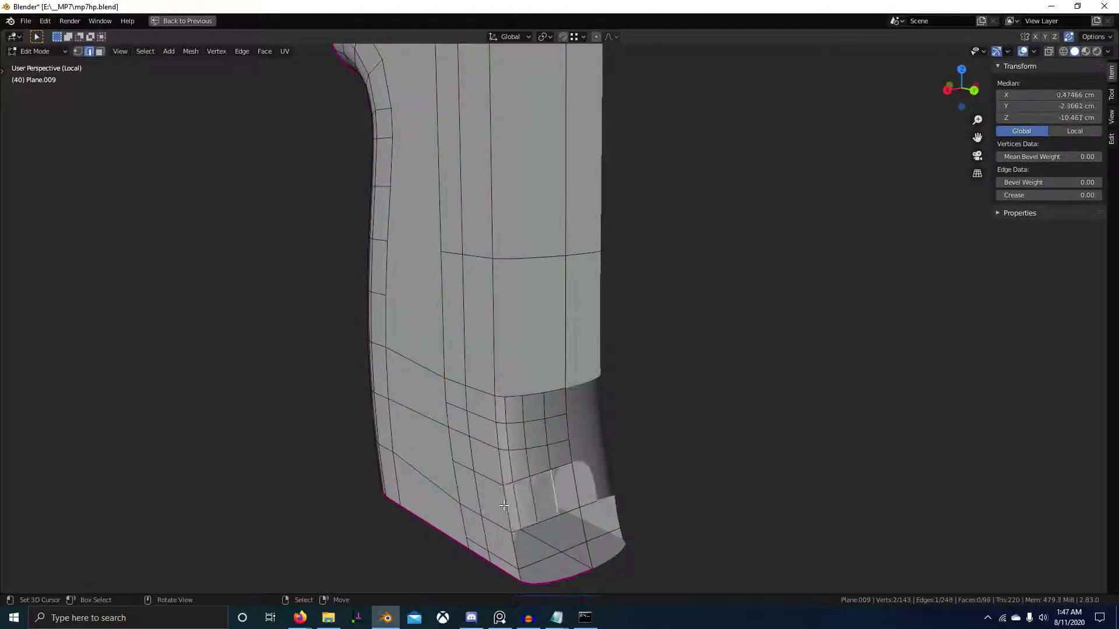
key(f)
key(f)
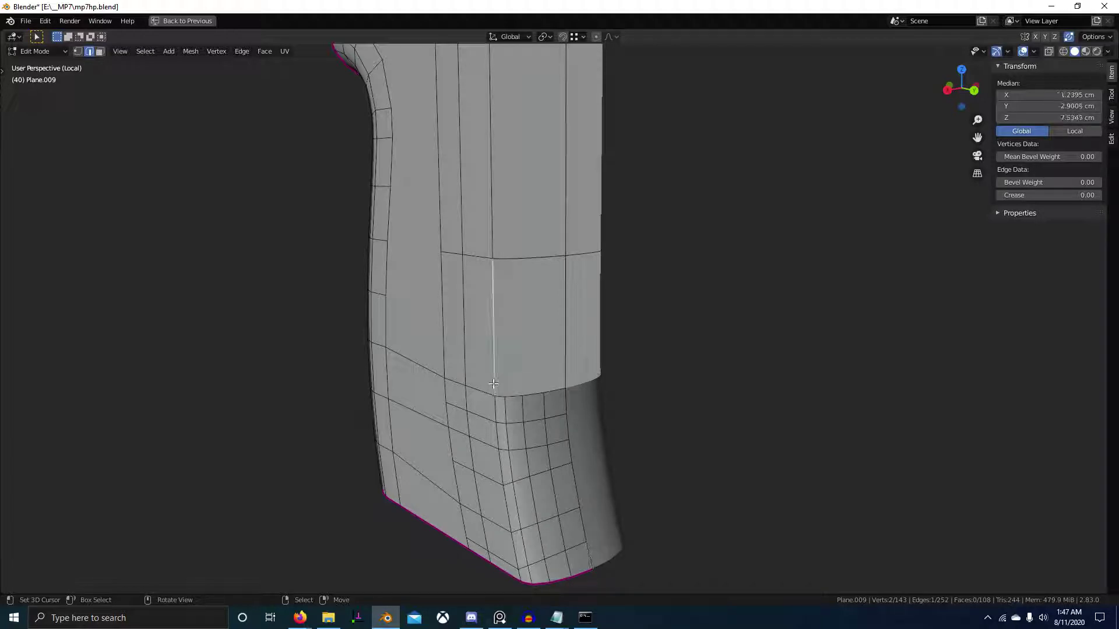
- Fill the remaining tall rows of the rounded front corner with faces up to the grip's top edge
key(f)
middle_drag(493, 384, 503, 349)
key(f)
key(f)
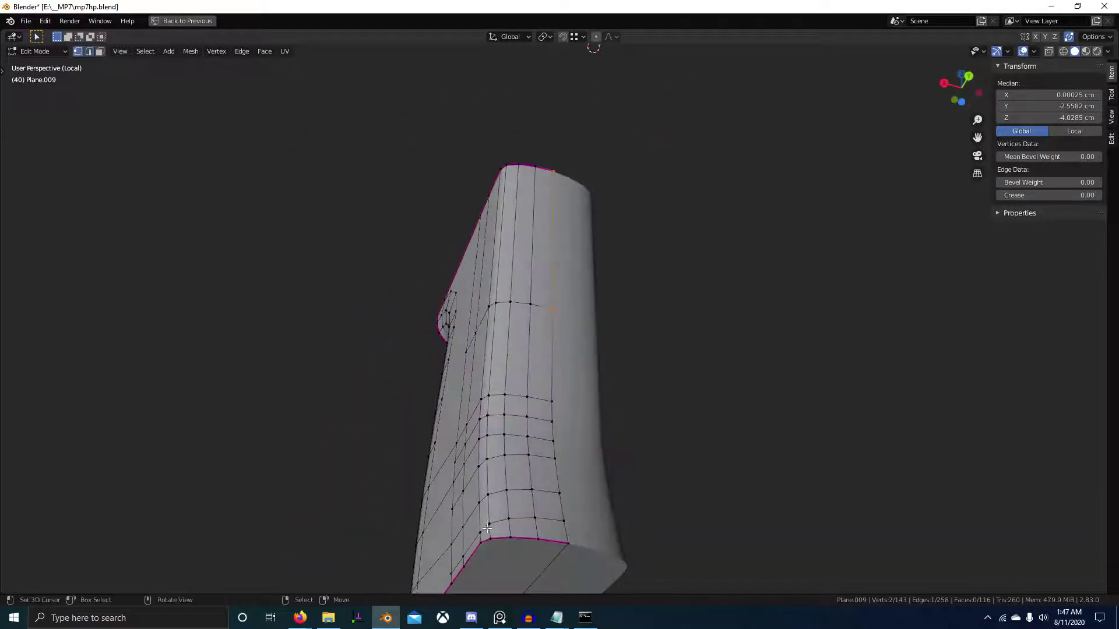
- Space the rounded corner's vertices evenly with LoopTools Space along the grip's bottom edge and the row directly above it
right_click(483, 541)
ctrl+right_click(568, 542)
key(q)
click(569, 548)
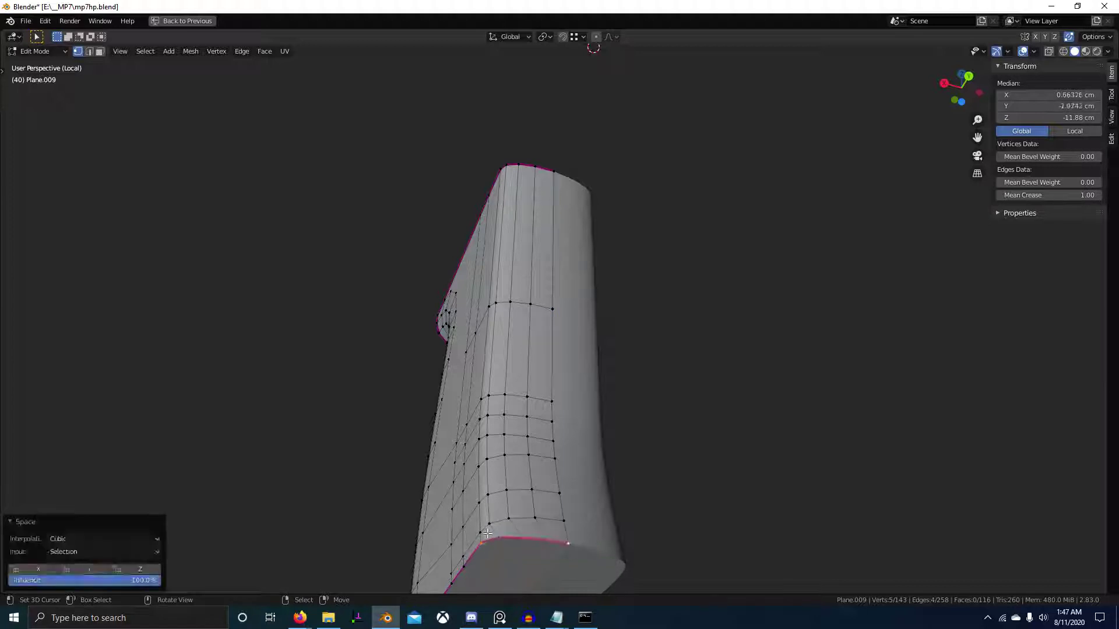
right_click(483, 533)
shift+right_click(494, 522)
- Space the corner vertices evenly on the third, fourth and fifth rows up from the grip's bottom edge
right_click(559, 493)
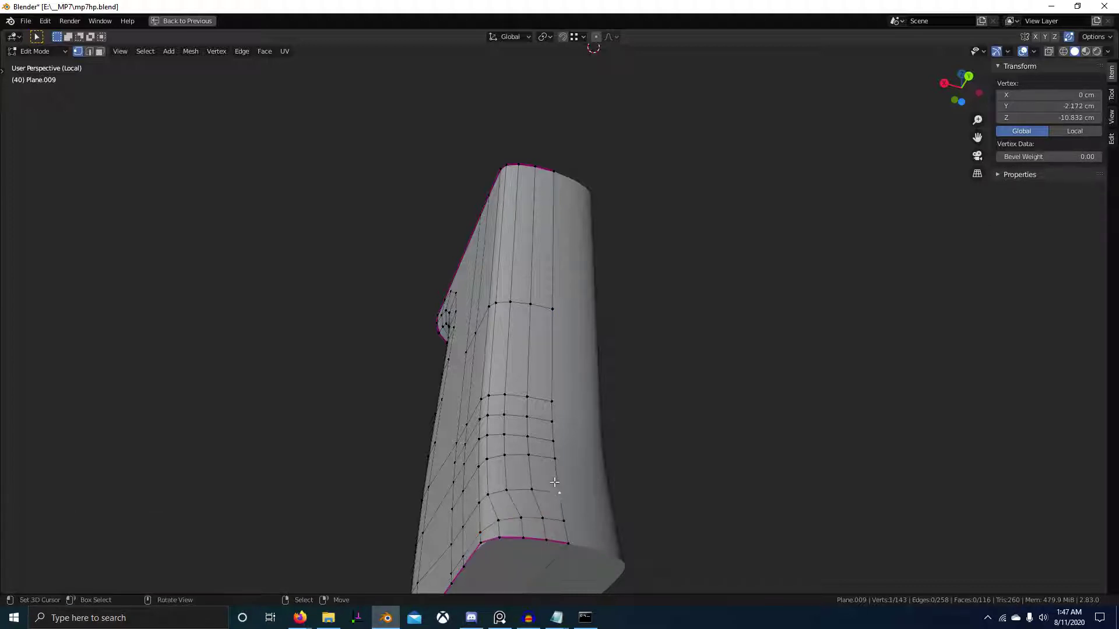
shift+right_click(493, 489)
right_click(486, 459)
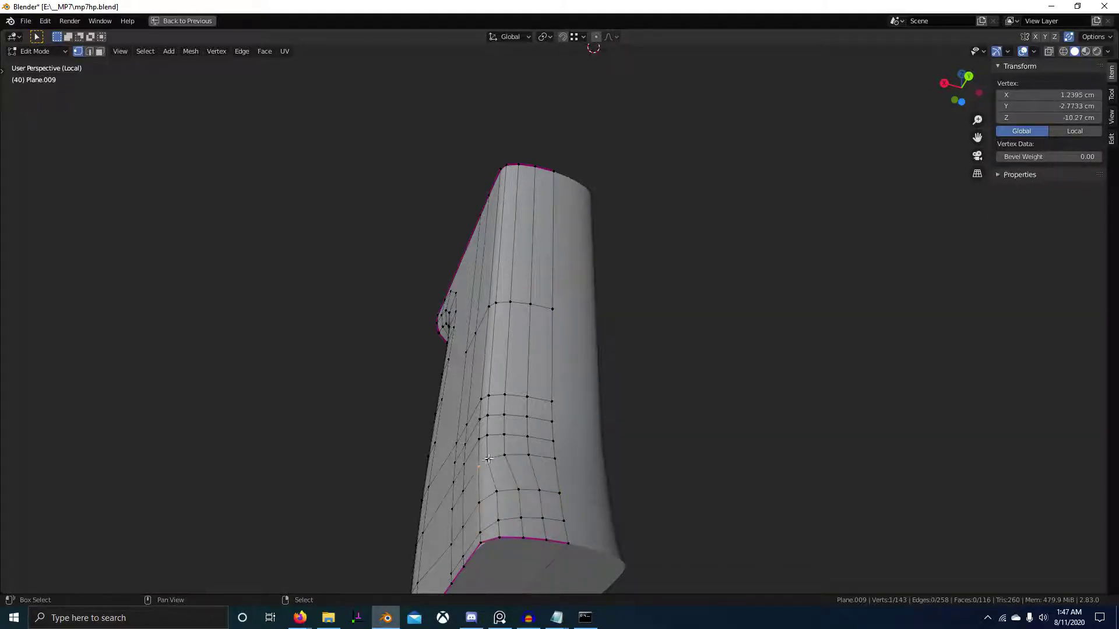
ctrl+right_click(534, 455)
key(shift+r)
right_click(552, 441)
shift+right_click(529, 437)
shift+right_click(505, 437)
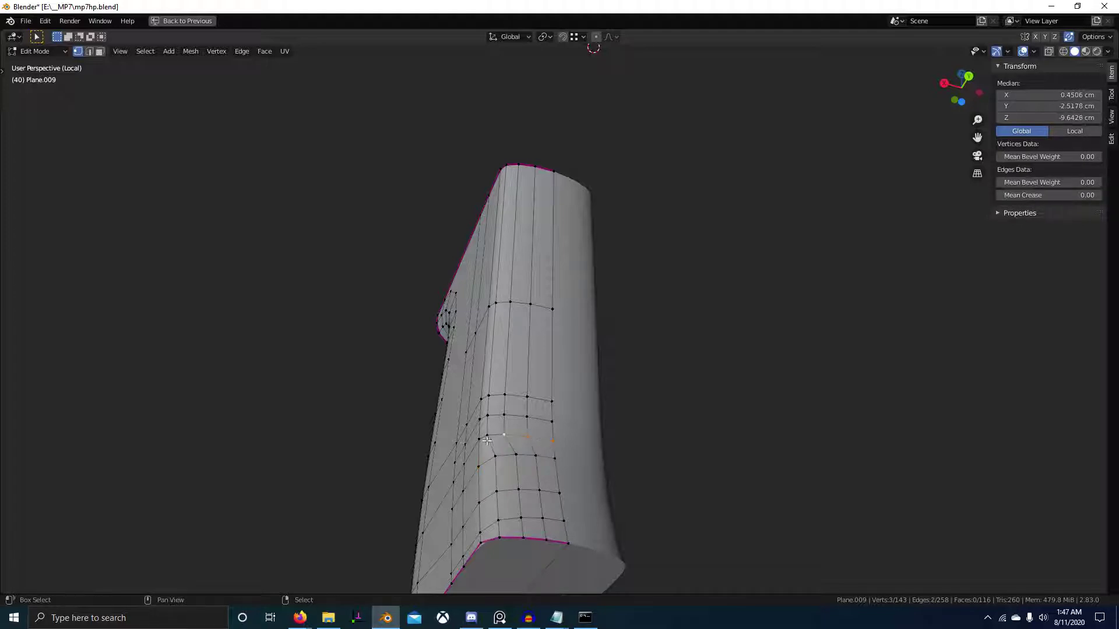
- Space the corner vertices evenly on the two uppermost rows of the dense lower section
right_click(476, 421)
shift+right_click(489, 416)
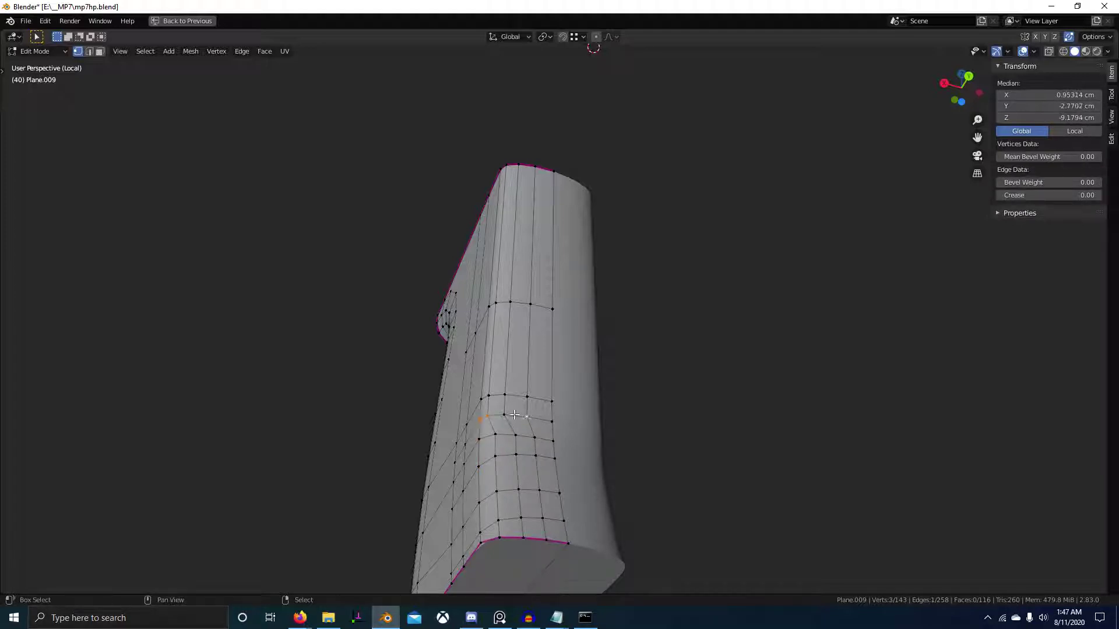
key(shift+r)
right_click(550, 405)
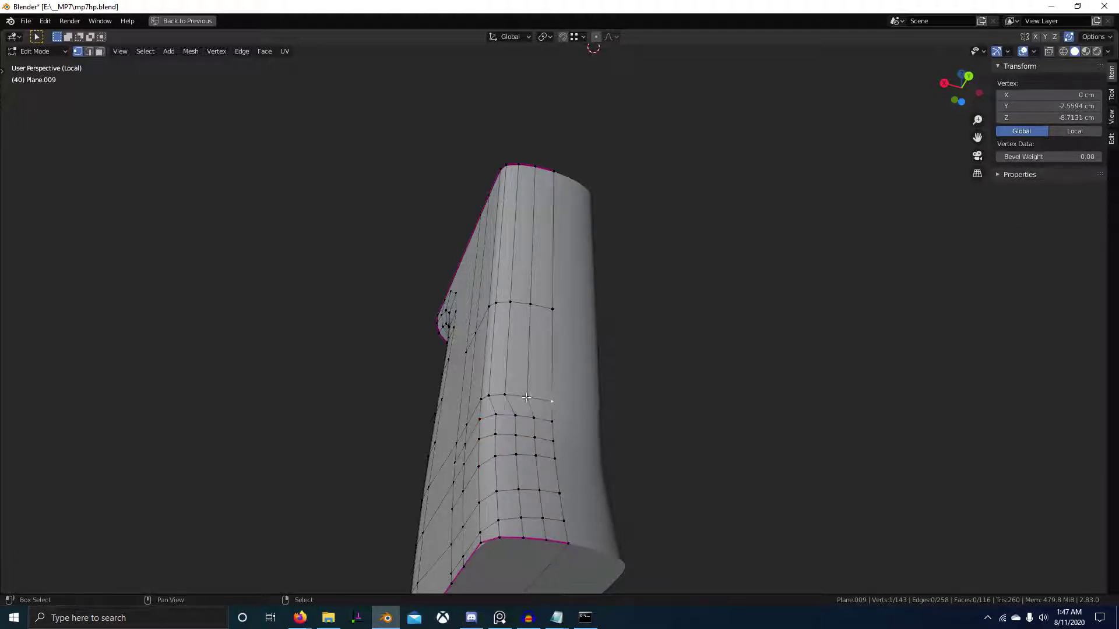
shift+right_click(526, 401)
shift+right_click(501, 398)
key(shift+r)
- Space the corner vertices evenly on the single horizontal row halfway up the grip
right_click(487, 306)
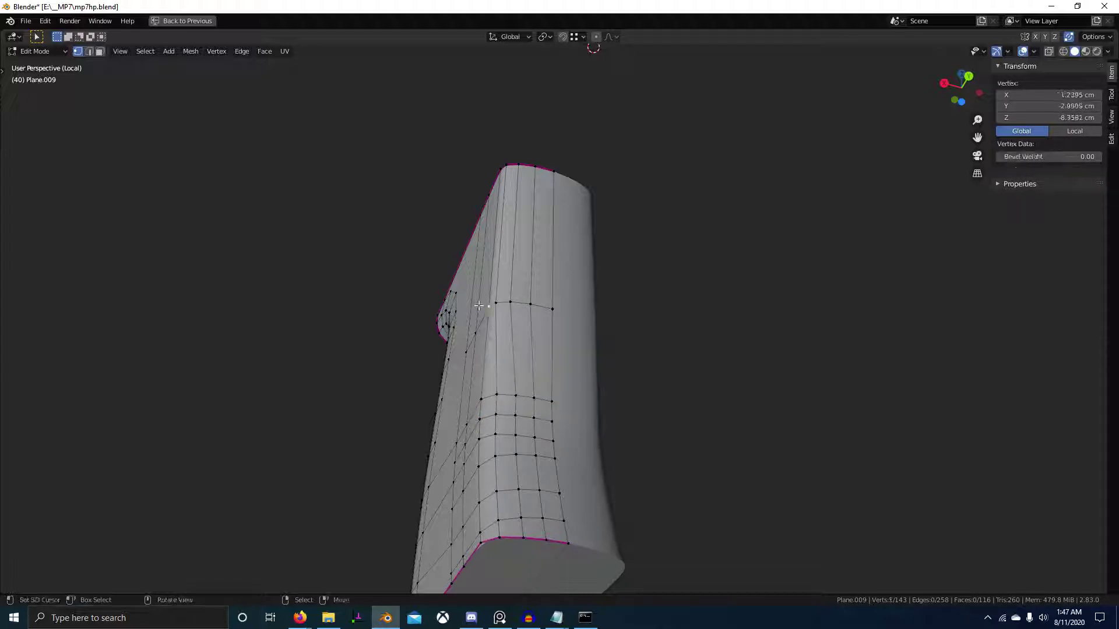
key(alt+a)
key(c)
drag(491, 306, 557, 309)
right_click(556, 309)
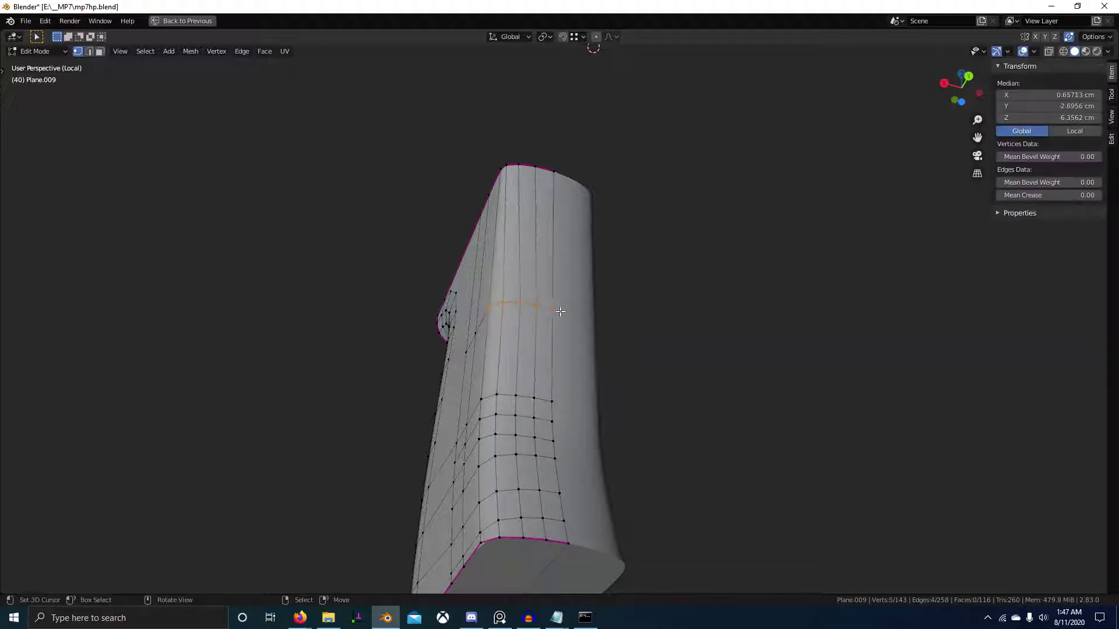
- Space the rounded corner's vertices evenly along the grip's top edge with LoopTools Space
middle_drag(556, 309, 558, 351)
key(alt+a)
key(c)
drag(508, 111, 585, 121)
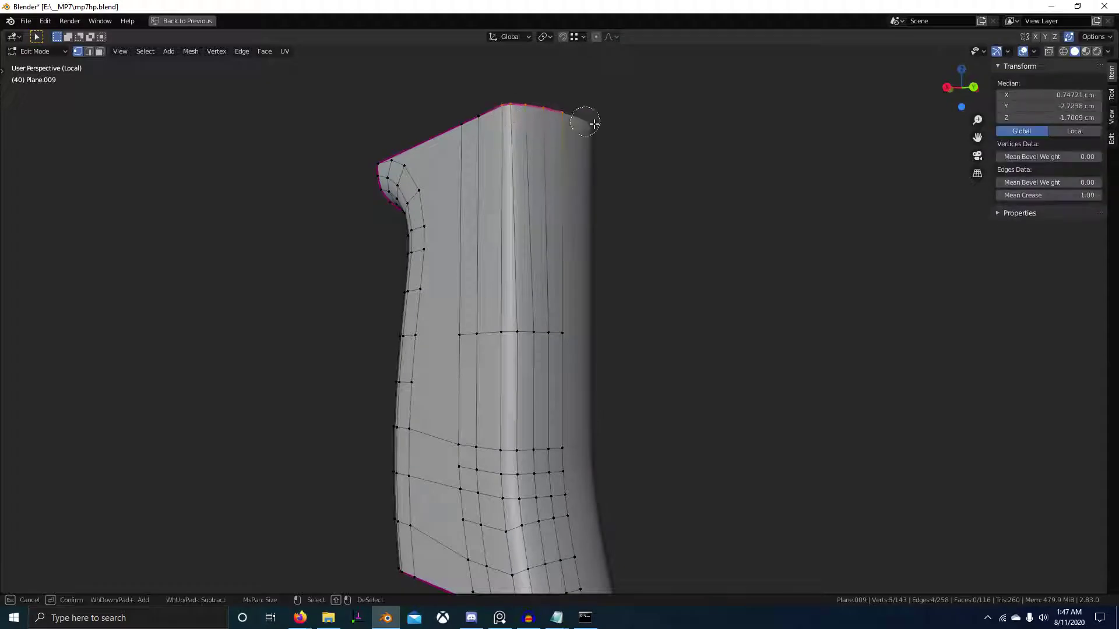
right_click(586, 123)
key(alt+a)
key(c)
drag(509, 108, 577, 114)
right_click(578, 115)
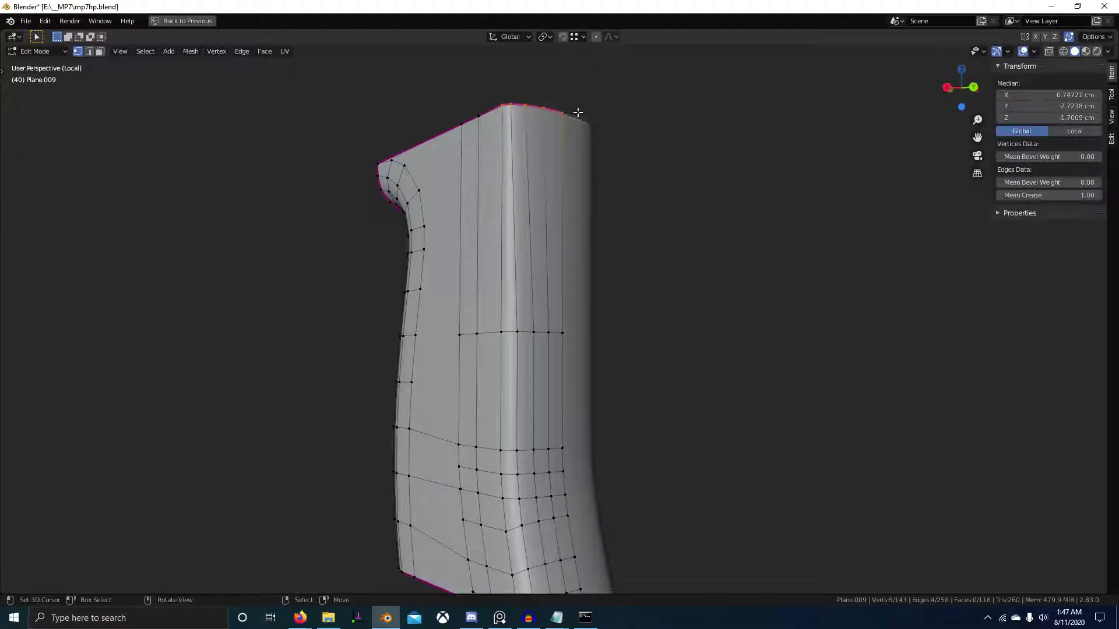
key(q)
click(578, 115)
- Check the rounded grip's shading, then leave local view and resume mesh editing with the whole gun shown
scroll(561, 230, down, 3)
key(Tab)
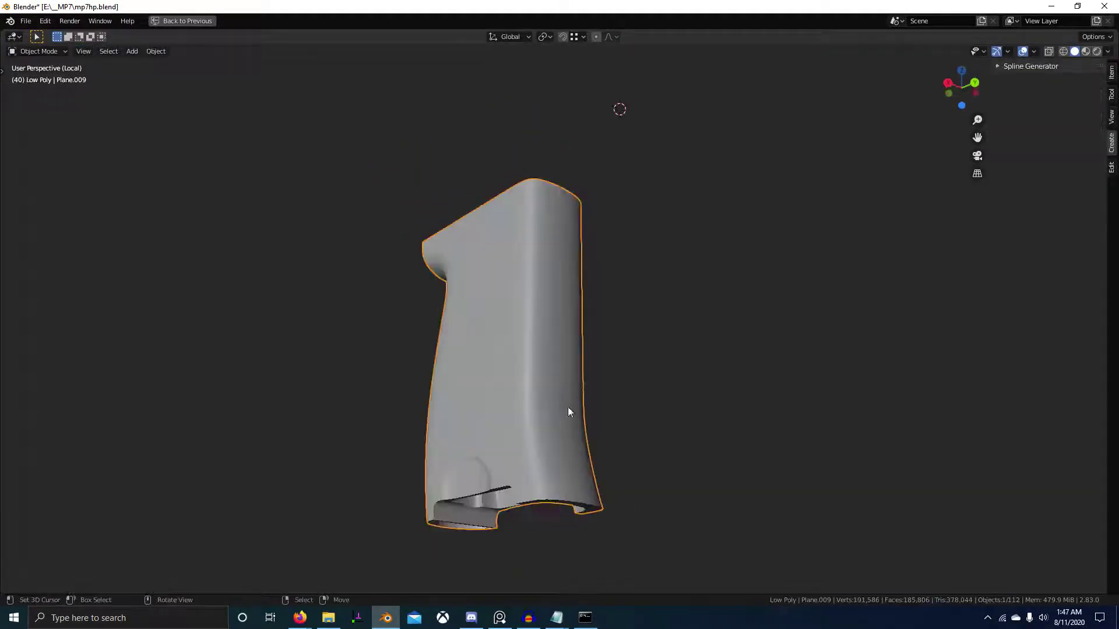
middle_drag(567, 406, 542, 385)
key(KP_Divide)
key(Tab)
- Move the outermost vertical edge loop of the rounded corner about -0.14 cm along Y, using the side reference image
scroll(570, 404, up, 4)
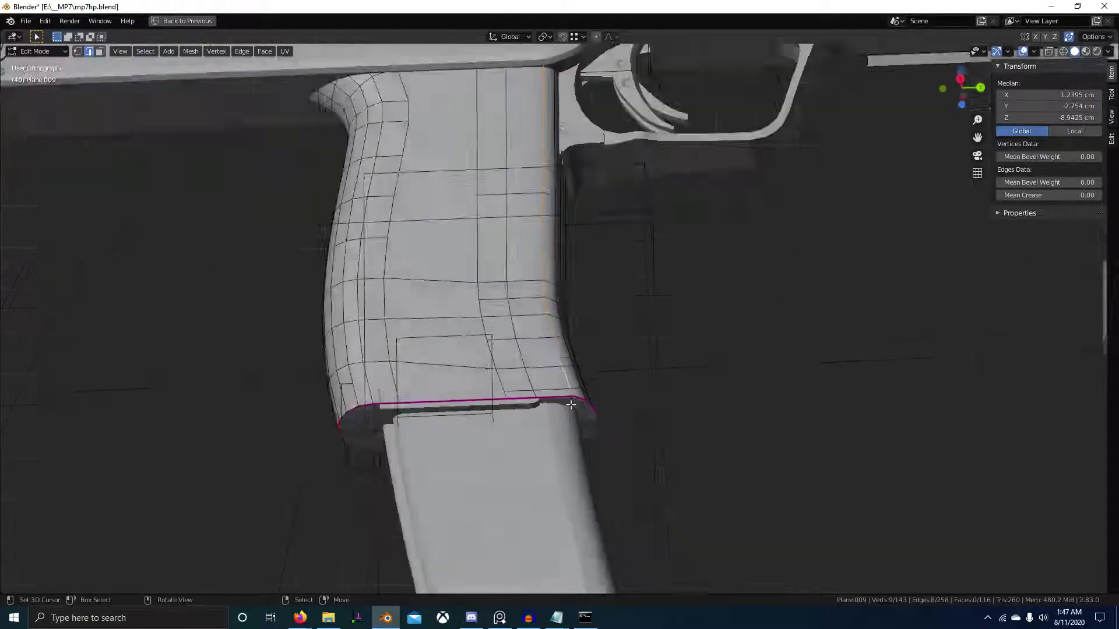
key(shift+z)
scroll(621, 419, up, 1)
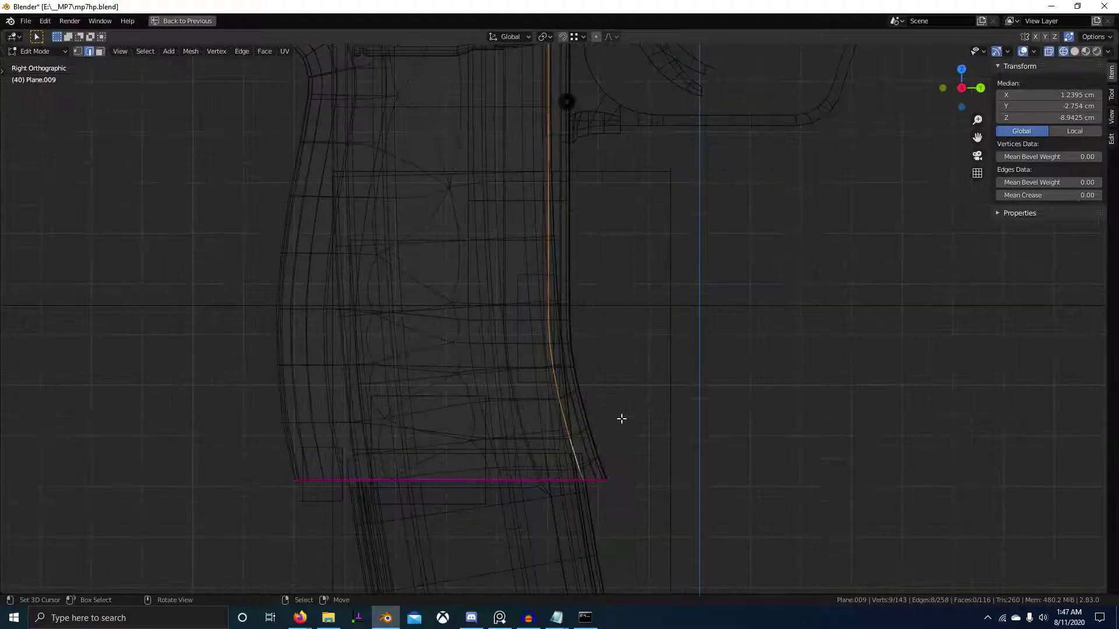
key(shift+z)
scroll(613, 415, up, 2)
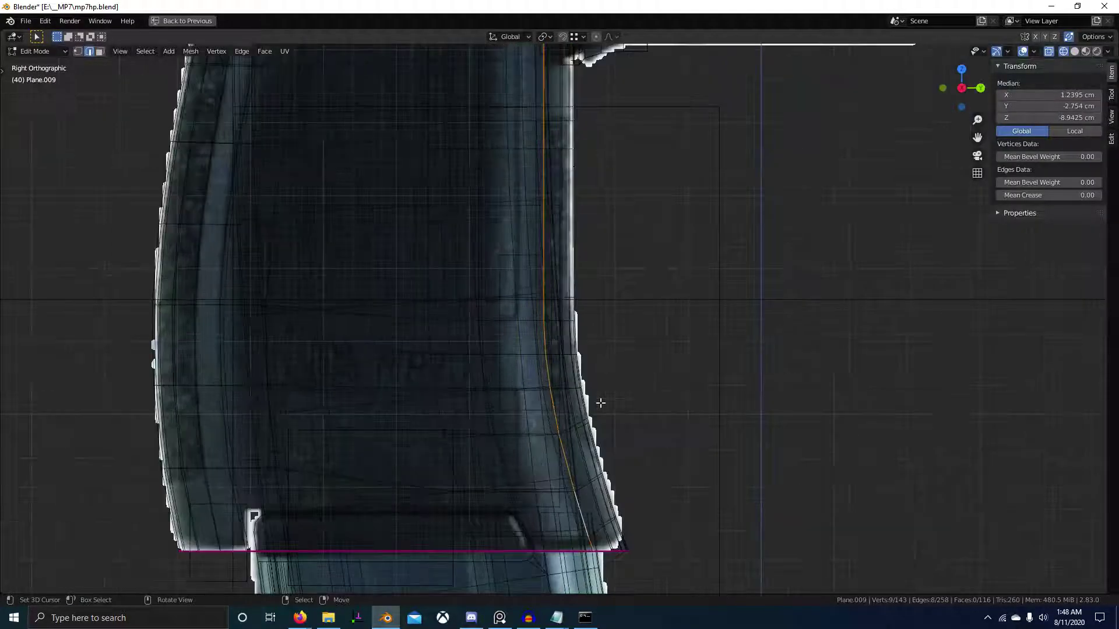
key(g)
key(y)
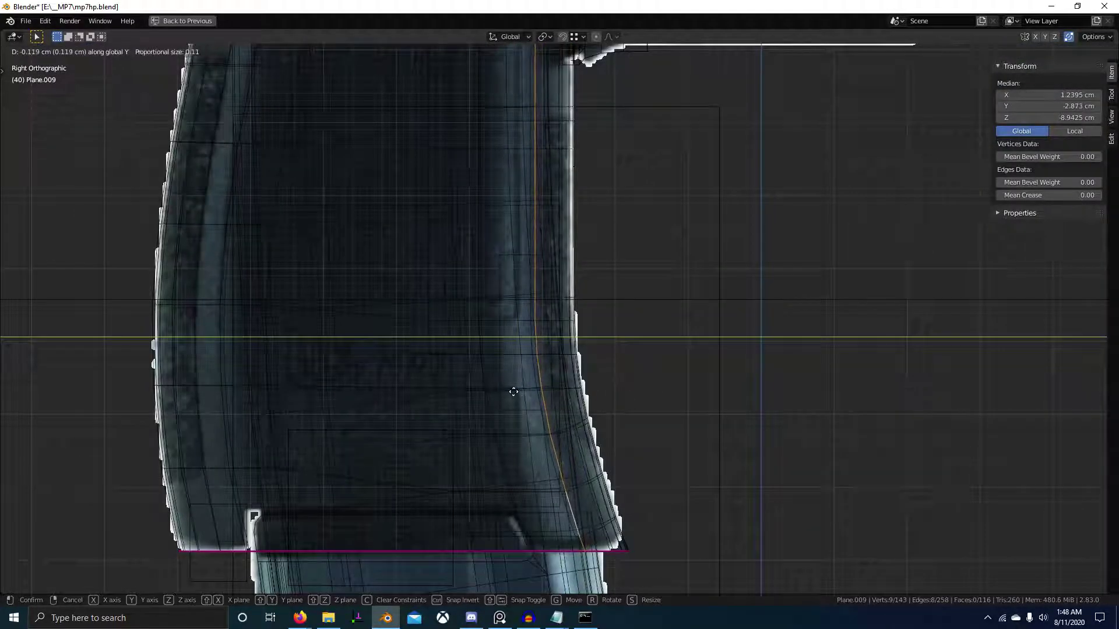
click(515, 402)
middle_drag(516, 412, 570, 360)
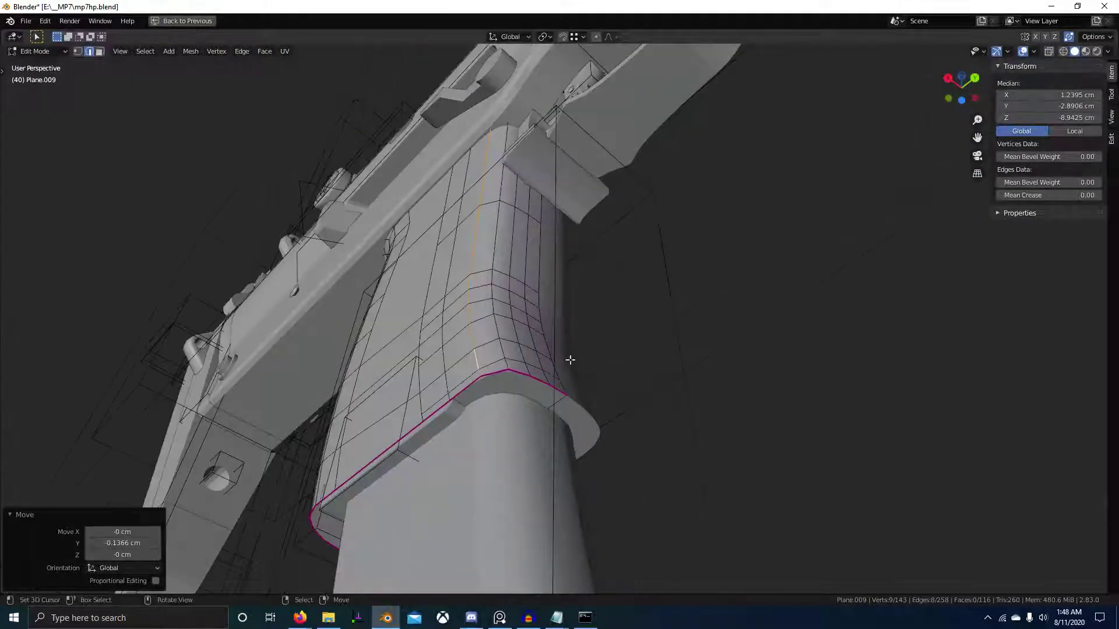
- Move the neighbouring vertical edge loop backward along Y in the right side view to round the front corner
middle_drag(501, 346, 541, 349)
key(KP_3)
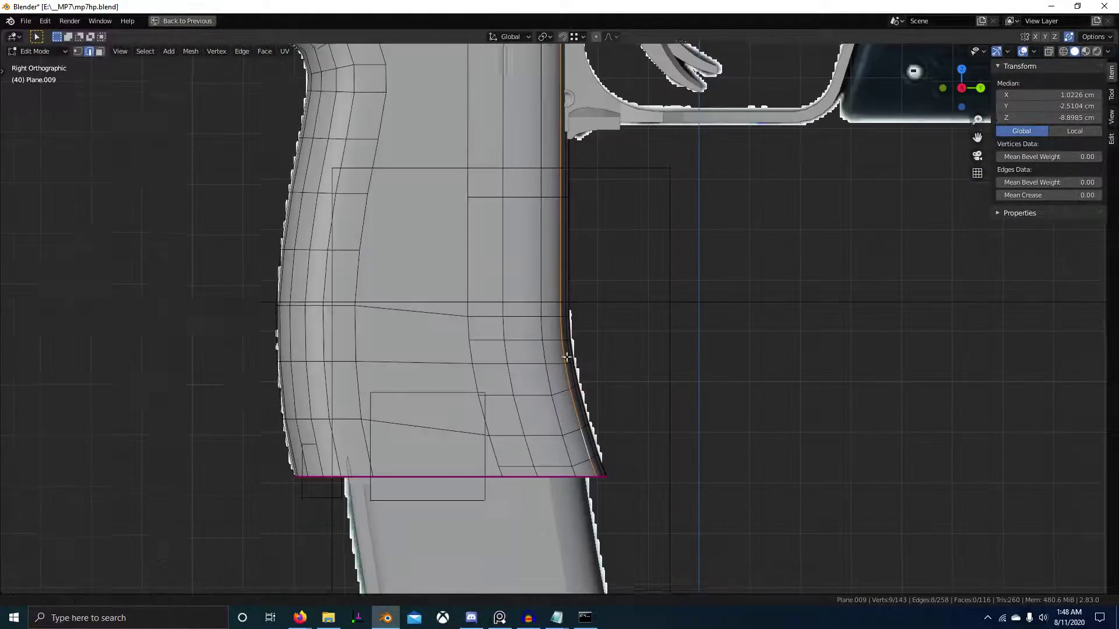
scroll(567, 352, up, 3)
key(g)
key(y)
click(525, 378)
- Adjust the two vertical edge loops nearest the grip's centre line along Y to smooth the front curve
scroll(537, 417, down, 3)
middle_drag(537, 417, 457, 332)
scroll(491, 397, up, 3)
alt+click(463, 375)
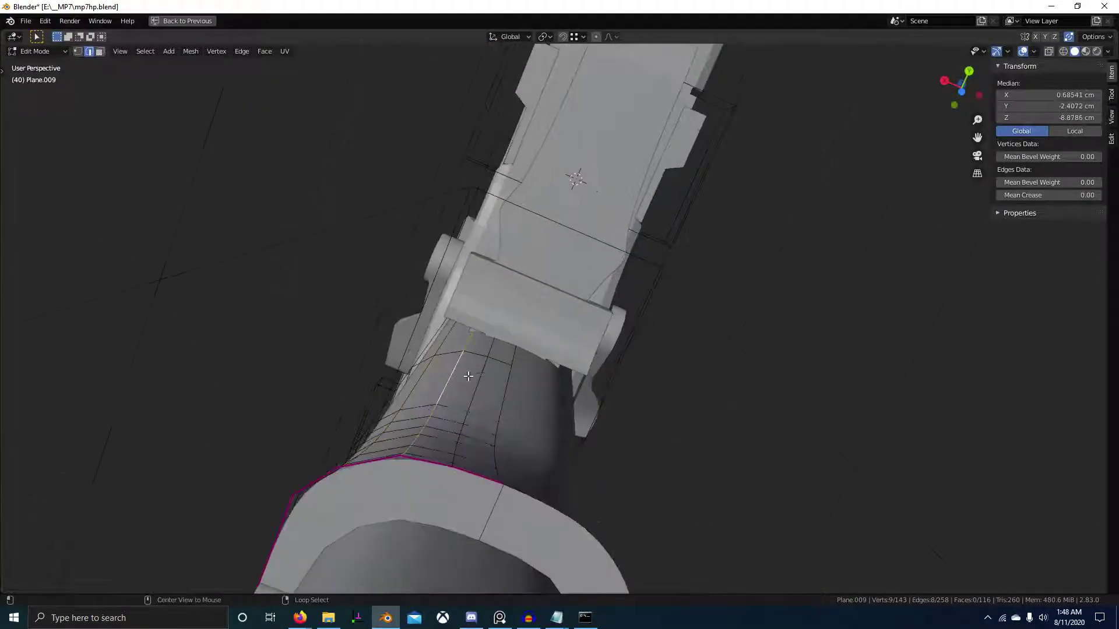
key(g)
key(y)
click(482, 403)
key(g)
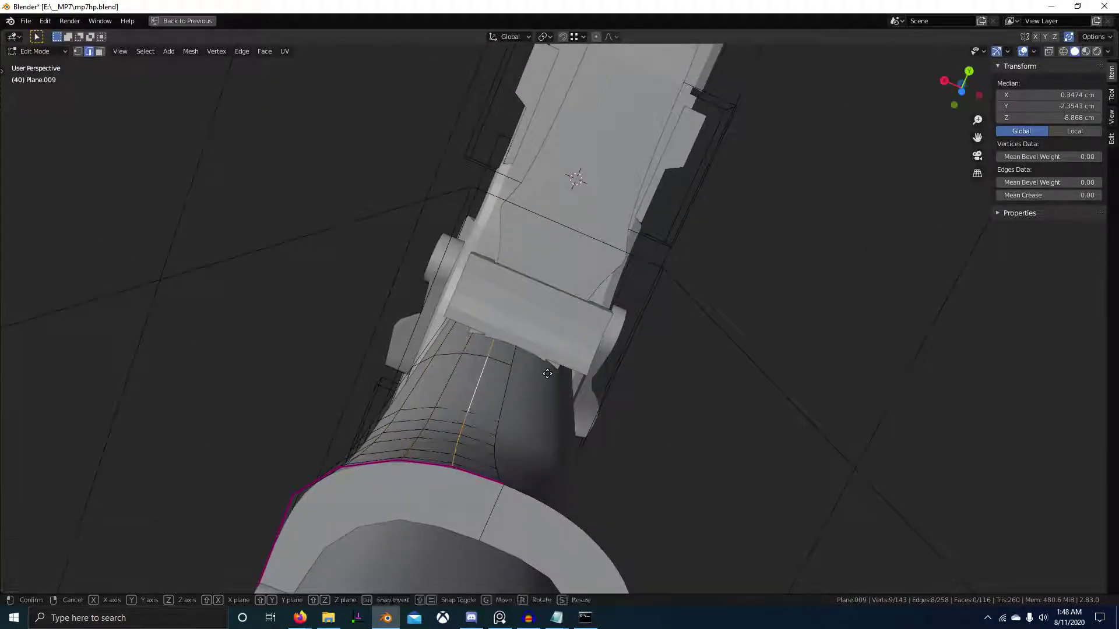
click(550, 372)
- Examine the reshaped grip on the whole gun and compare it with the MP7 render in Discord
key(Tab)
mouse_move(598, 478)
middle_down()
mouse_move(534, 576)
mouse_move(685, 552)
mouse_move(763, 524)
mouse_move(607, 556)
mouse_move(641, 527)
mouse_move(635, 519)
mouse_move(650, 519)
mouse_move(592, 492)
middle_up()
key(alt+a)
scroll(641, 527, down, 5)
scroll(592, 466, up, 3)
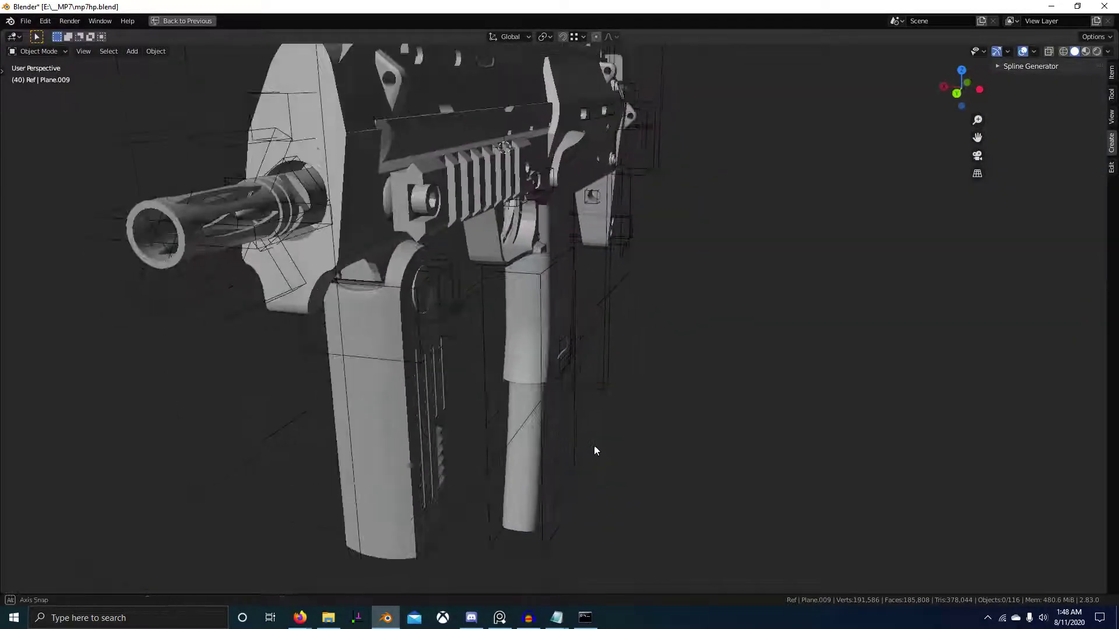
key(alt+Tab)
click(397, 246)
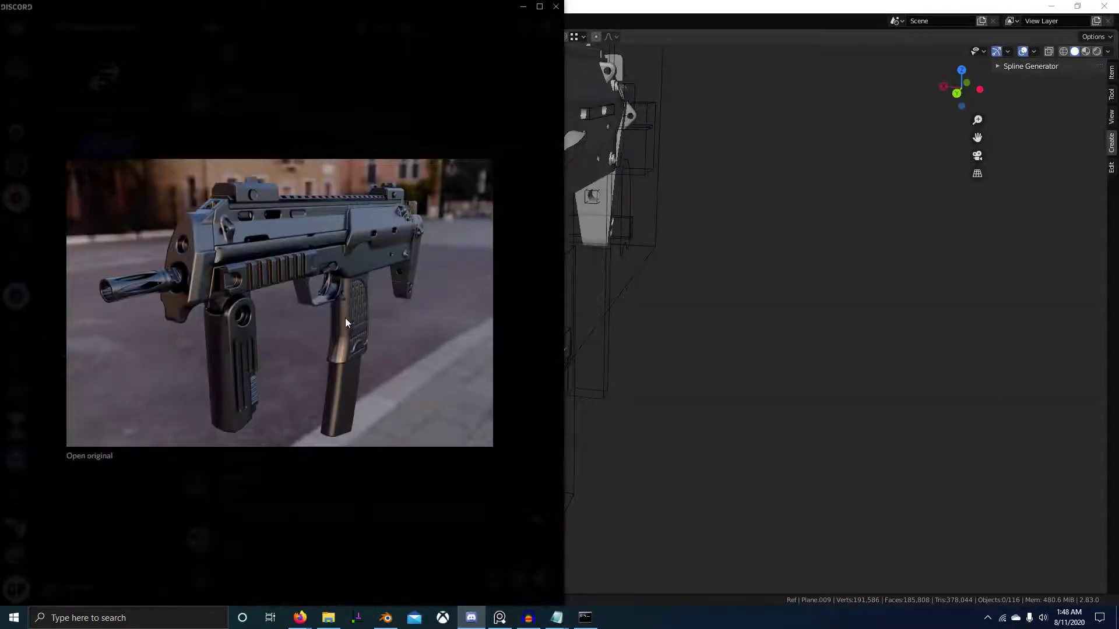
middle_drag(653, 378, 614, 357)
scroll(648, 409, down, 4)
scroll(614, 357, up, 5)
- Switch to PureRef and compare the grip's front corner with the reference photo from several angles
key(alt+Tab)
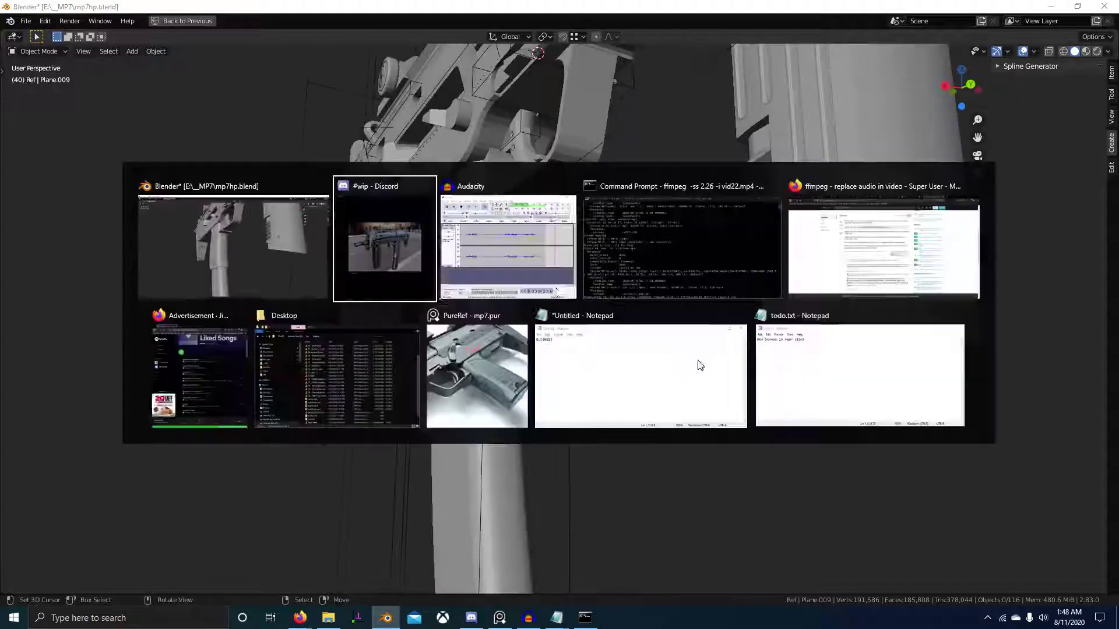
click(456, 362)
scroll(979, 290, up, 5)
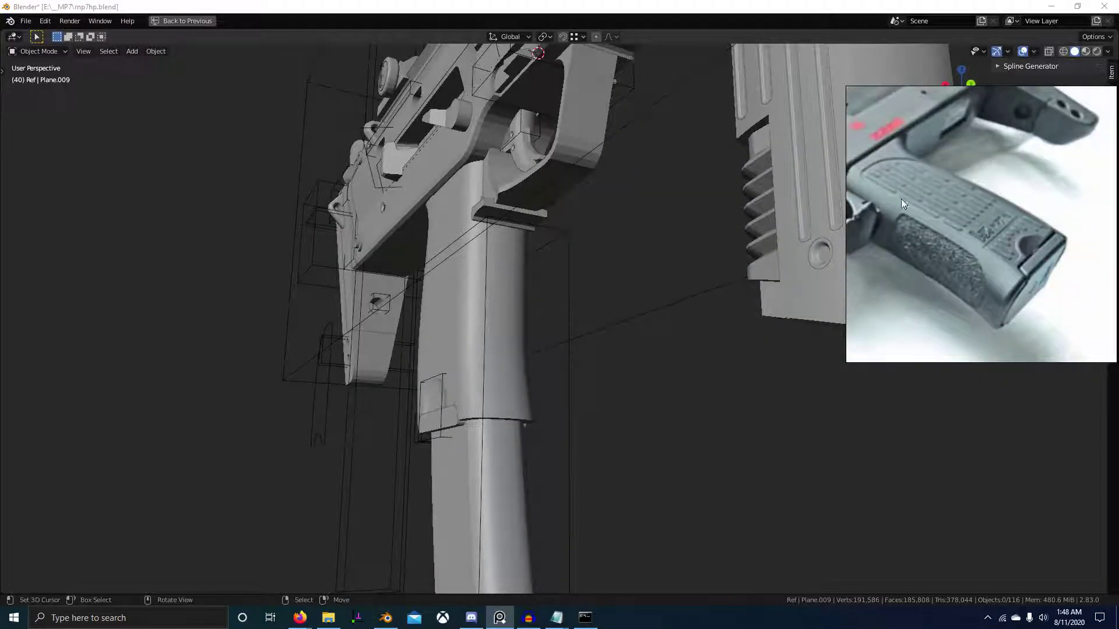
scroll(474, 389, up, 3)
middle_drag(527, 373, 450, 436)
key(Tab)
middle_drag(461, 405, 438, 415)
click(437, 373)
scroll(438, 373, down, 4)
scroll(487, 430, up, 2)
key(Tab)
scroll(441, 466, down, 3)
middle_drag(443, 478, 590, 439)
- Refine the rounded corner's vertical edge loops, moving the one beside the outermost loop about 0.07 cm along Y
key(Tab)
scroll(467, 390, up, 3)
key(g)
click(625, 388)
click(667, 442)
alt+click(616, 474)
key(g)
click(610, 500)
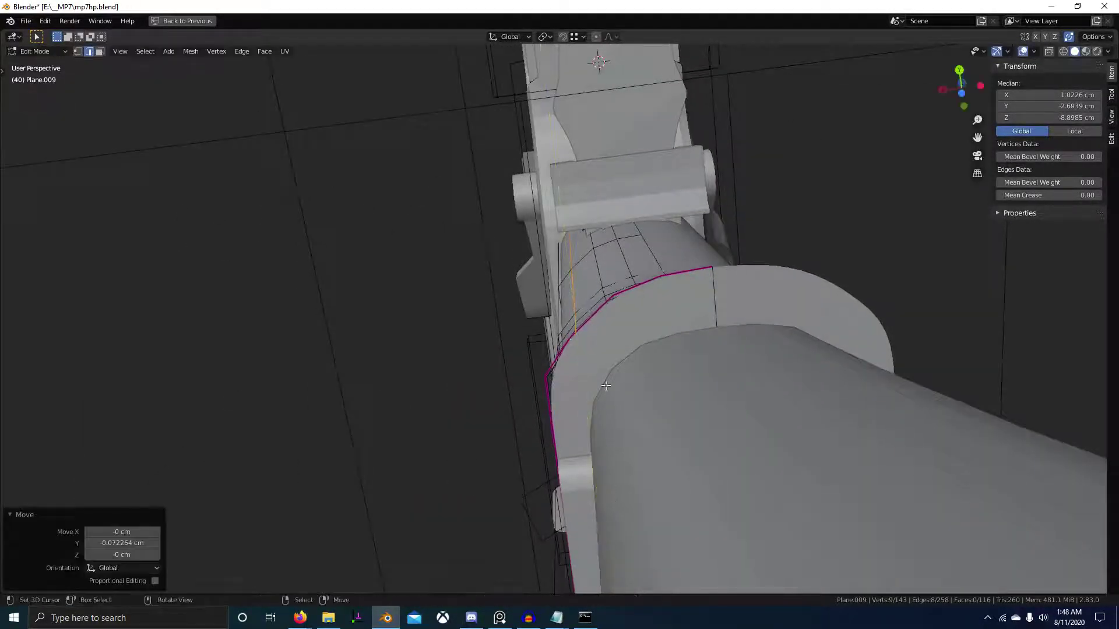
- Move the next vertical edge loop toward the grip's centre line along Y to round the front corner
middle_drag(606, 385, 673, 391)
alt+click(606, 288)
key(g)
key(y)
click(663, 387)
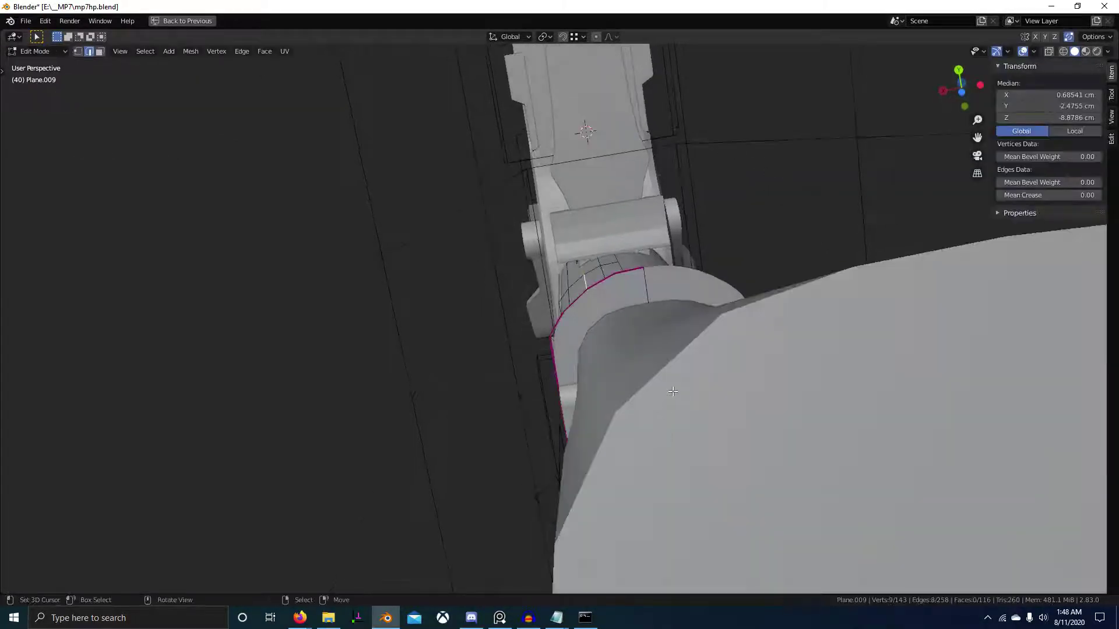
- Isolate the grip in local view and inspect its rounded outline from below
key(KP_Divide)
key(ctrl+KP_1)
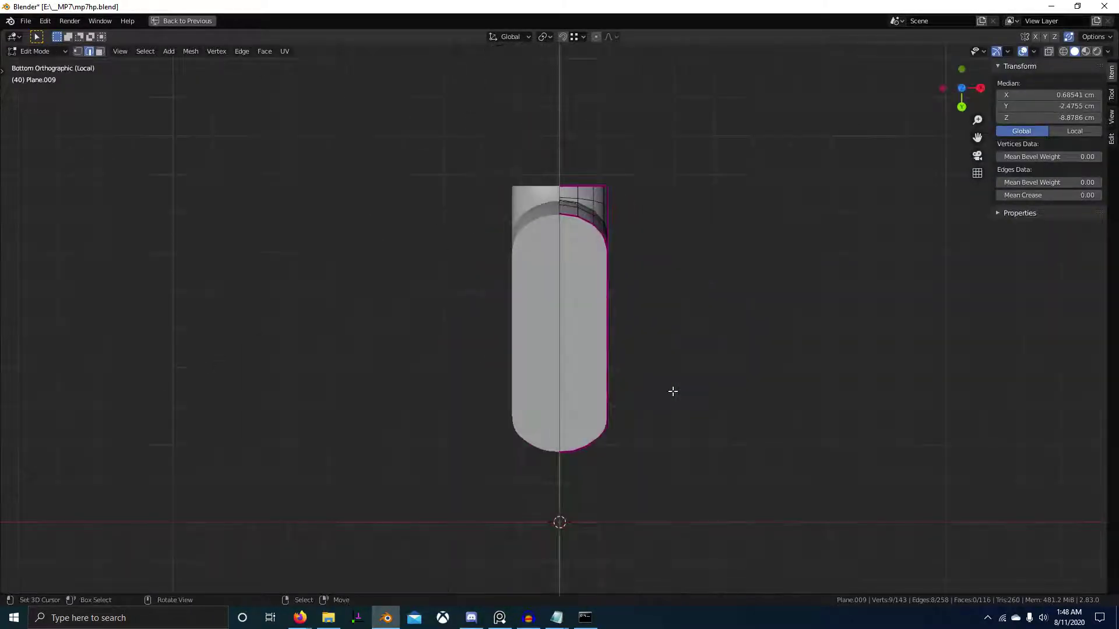
key(g)
shift+middle_drag(651, 424, 621, 367)
key(y)
right_click(646, 394)
scroll(621, 367, up, 6)
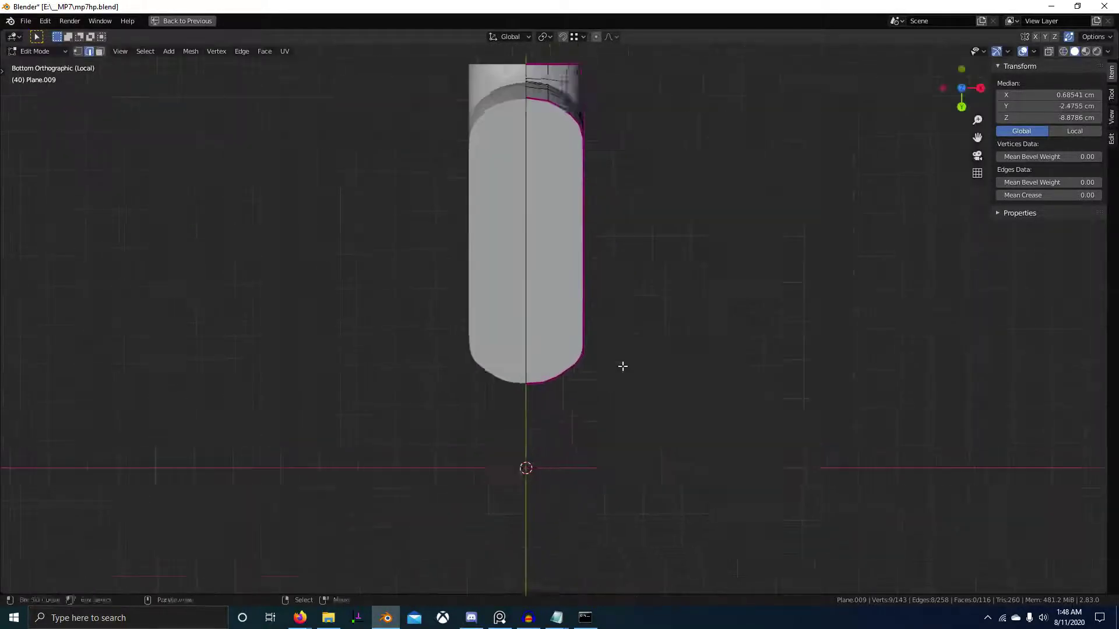
shift+middle_drag(585, 450, 587, 389)
scroll(587, 389, up, 1)
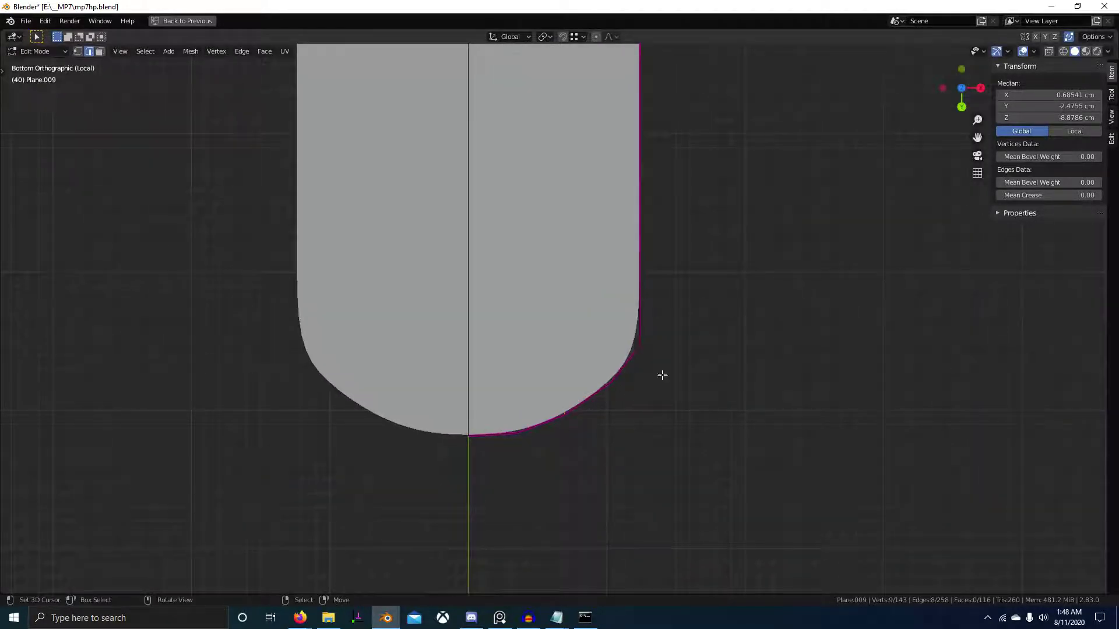
- Shift the vertical edge loop on the grip's side, just behind the rounded corner, along Y and preview the surface
middle_drag(661, 375, 563, 527)
scroll(557, 367, up, 2)
key(g)
key(y)
click(593, 347)
key(Tab)
scroll(524, 434, down, 4)
key(Tab)
scroll(563, 526, up, 3)
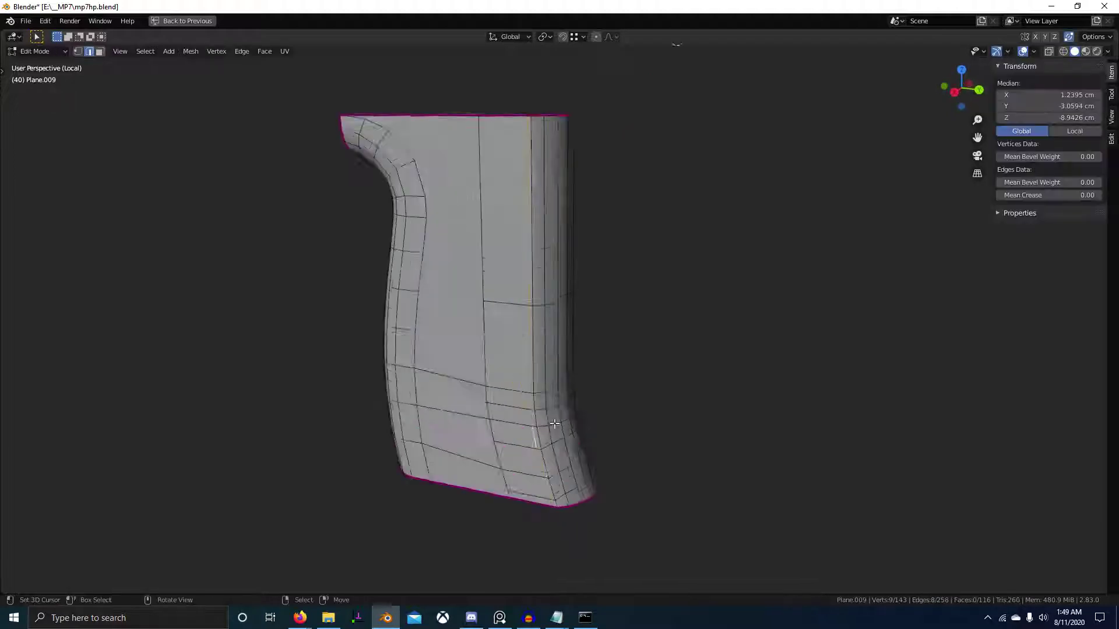
- Move the same side edge loop further back along Y to a median Y of about -3.83 cm, previewing the shading between moves
key(g)
key(y)
click(541, 409)
key(Tab)
scroll(526, 433, down, 3)
middle_drag(527, 433, 522, 369)
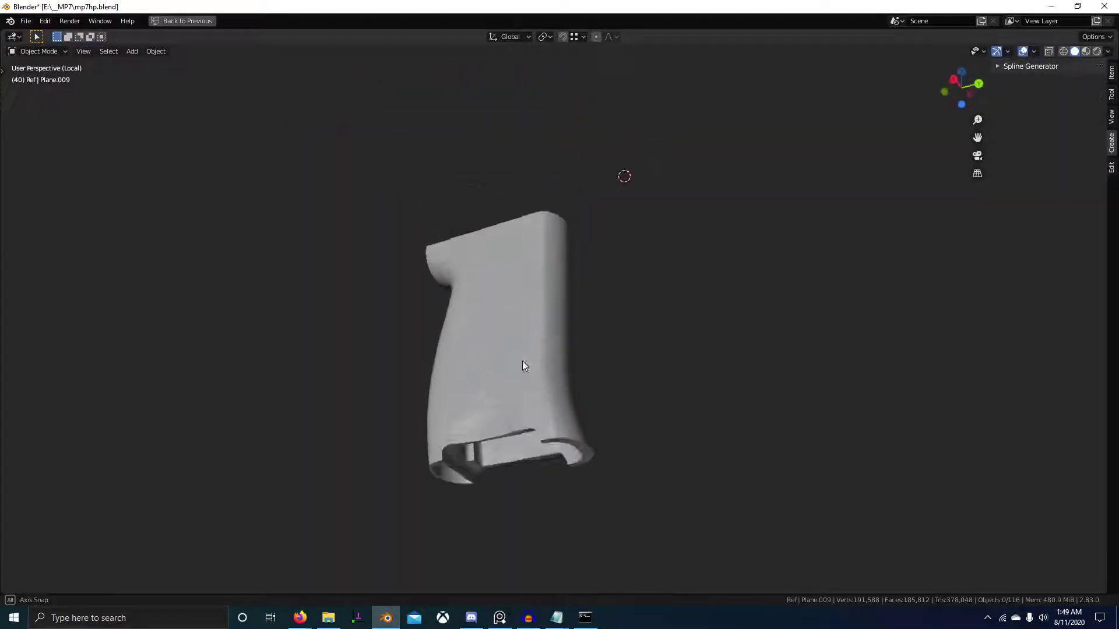
key(Tab)
scroll(522, 370, up, 3)
key(g)
key(y)
click(532, 357)
key(Tab)
scroll(552, 407, down, 3)
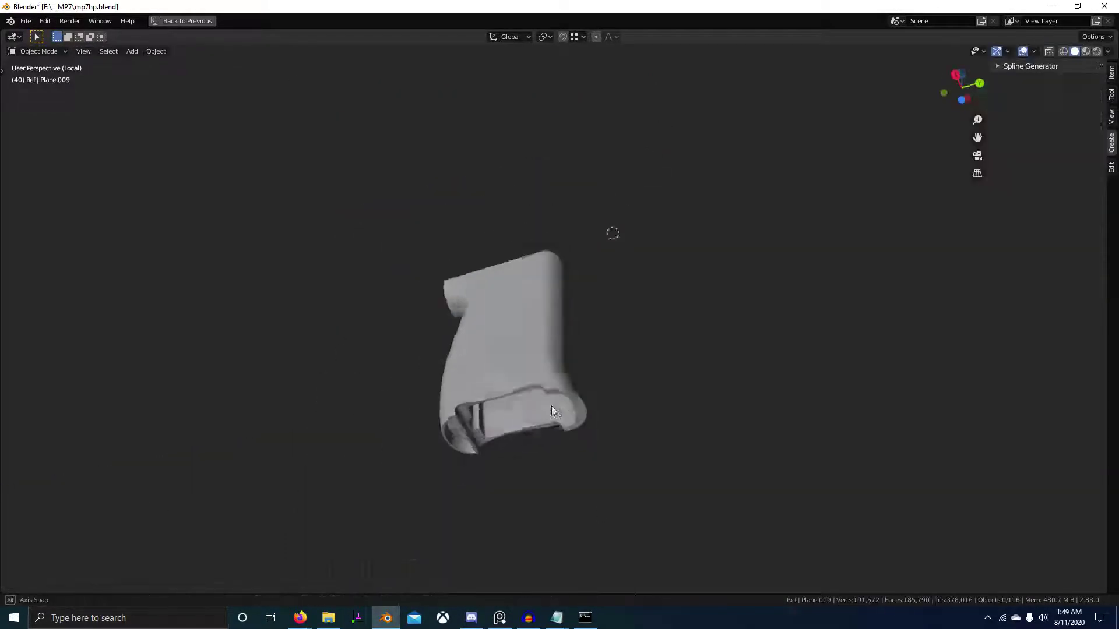
- Change the viewport lighting to a glossy metallic MatCap and inspect the reflections on the grip's front
middle_drag(551, 406, 462, 489)
key(Tab)
key(Tab)
scroll(560, 419, up, 3)
middle_drag(559, 419, 532, 409)
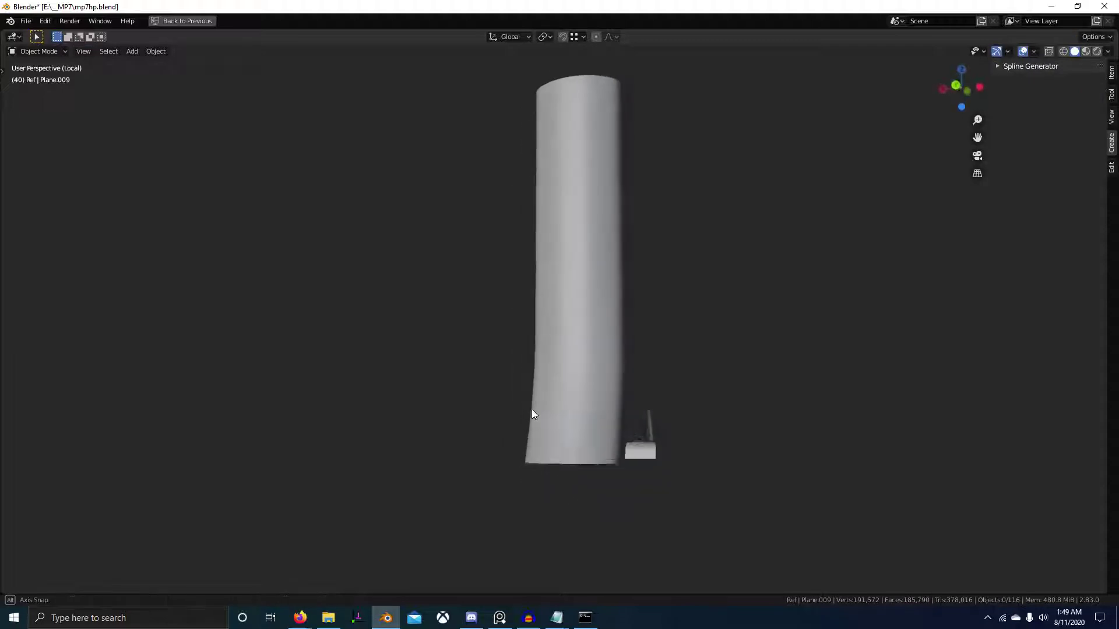
click(1108, 51)
click(1026, 107)
click(1027, 135)
click(823, 247)
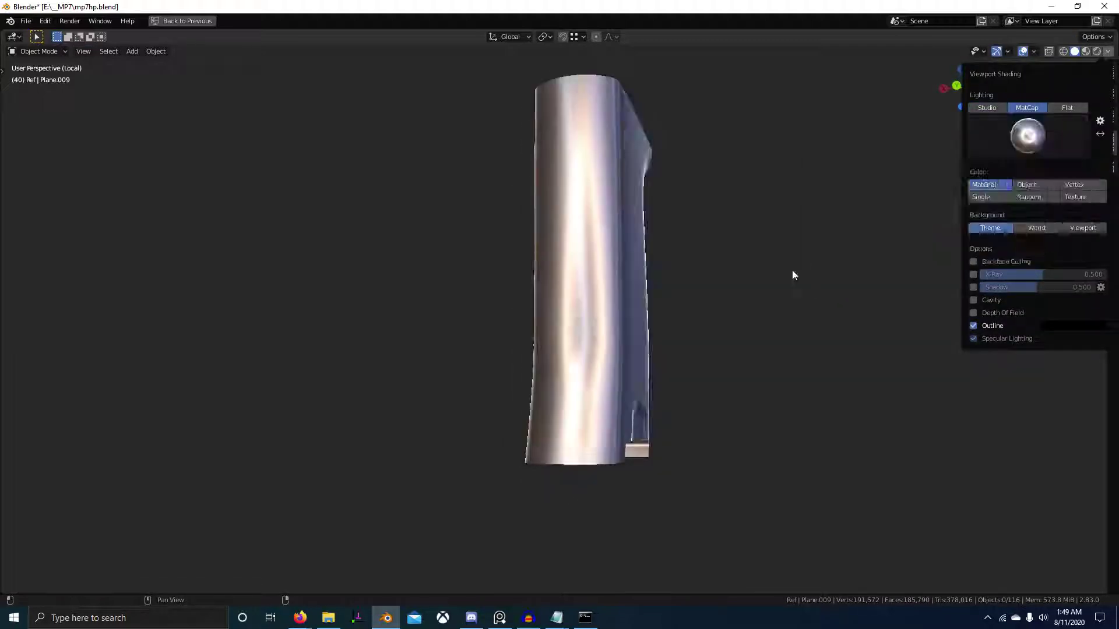
mouse_move(792, 274)
middle_down()
mouse_move(662, 348)
mouse_move(662, 375)
mouse_move(707, 374)
middle_up()
key(Tab)
scroll(624, 377, up, 4)
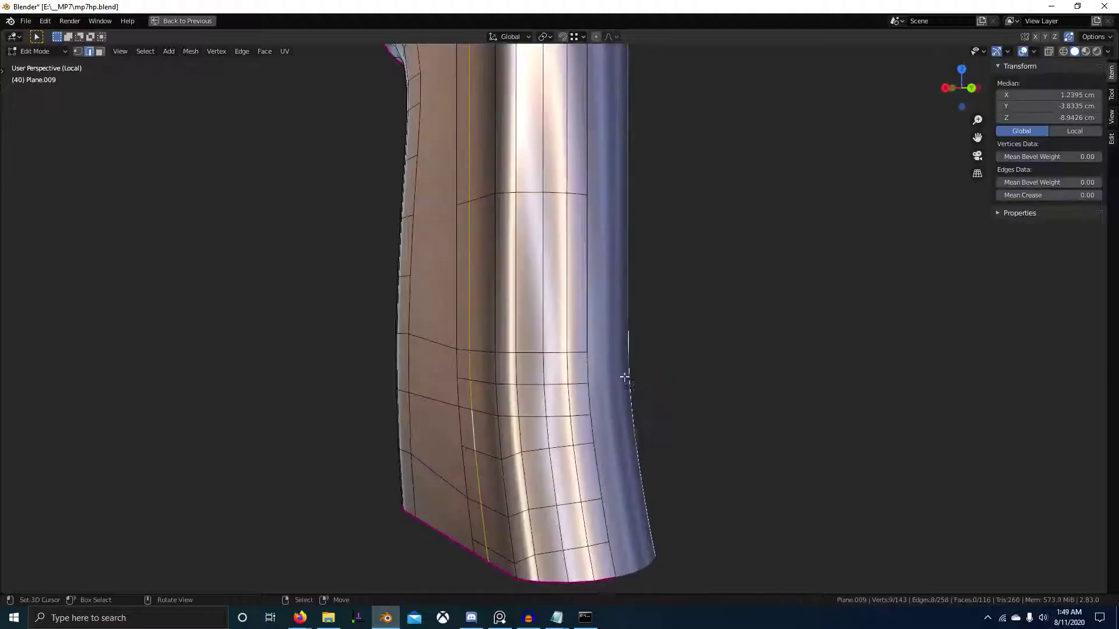
- Examine the grip's lower front bend in wireframe from the right side, with no mesh elements selected
middle_drag(625, 377, 686, 371)
key(KP_3)
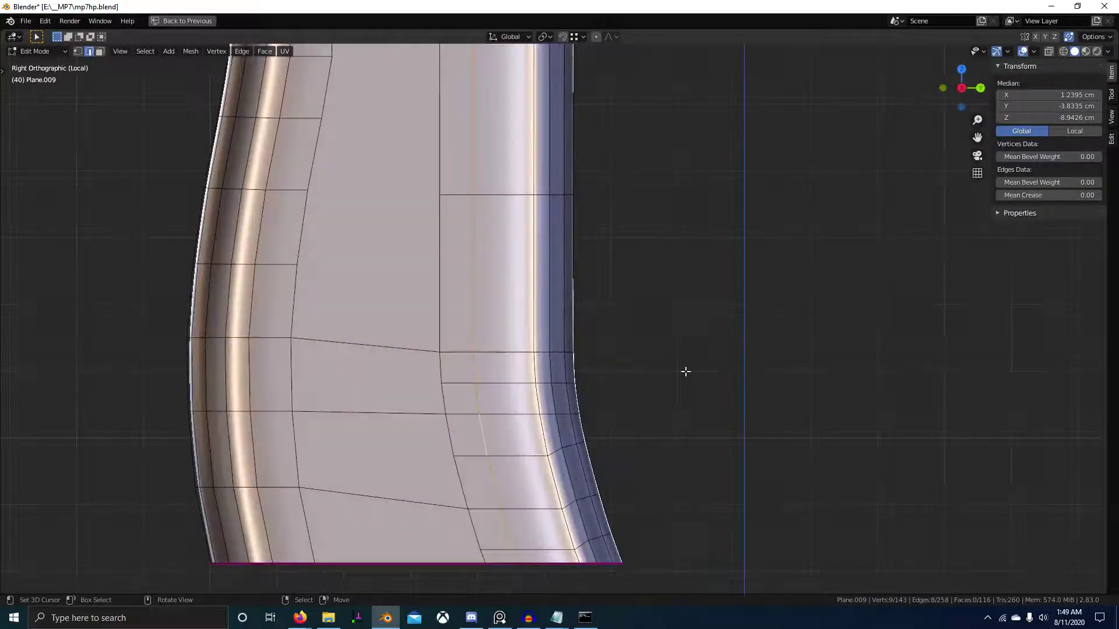
key(shift+z)
scroll(563, 361, up, 4)
key(a)
key(Tab)
key(alt+a)
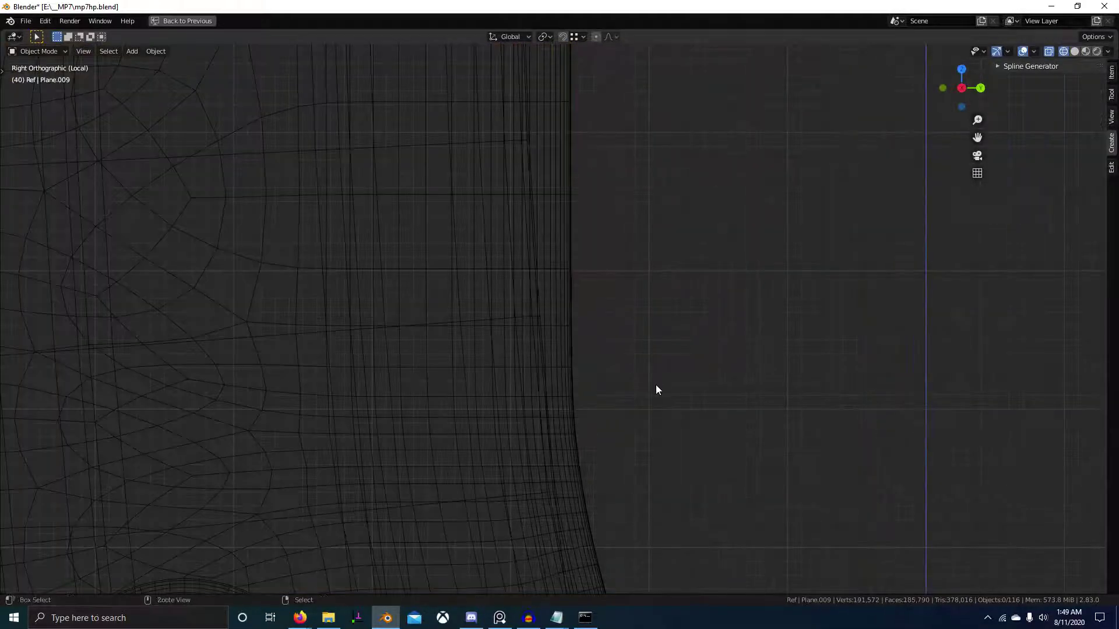
click(581, 389)
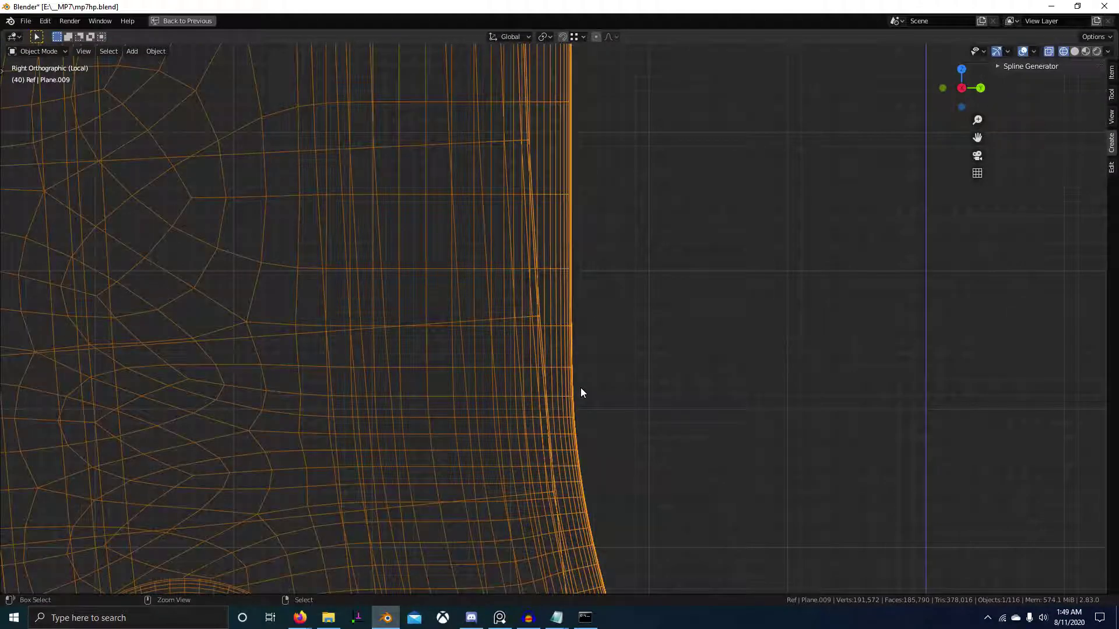
key(Tab)
scroll(569, 362, up, 2)
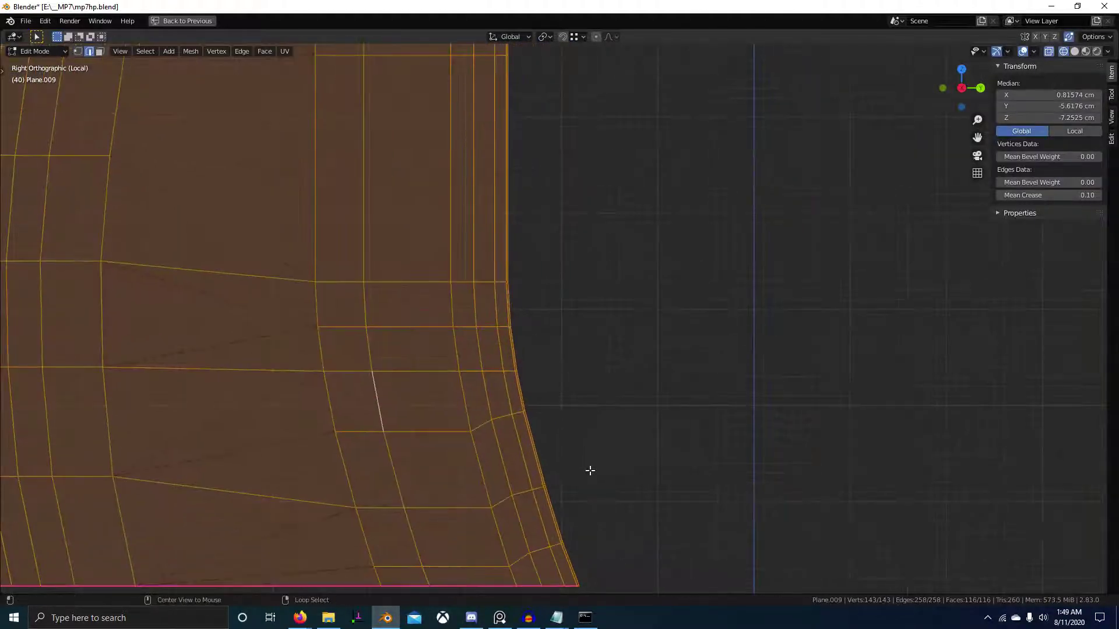
key(alt+a)
shift+middle_drag(594, 474, 596, 416)
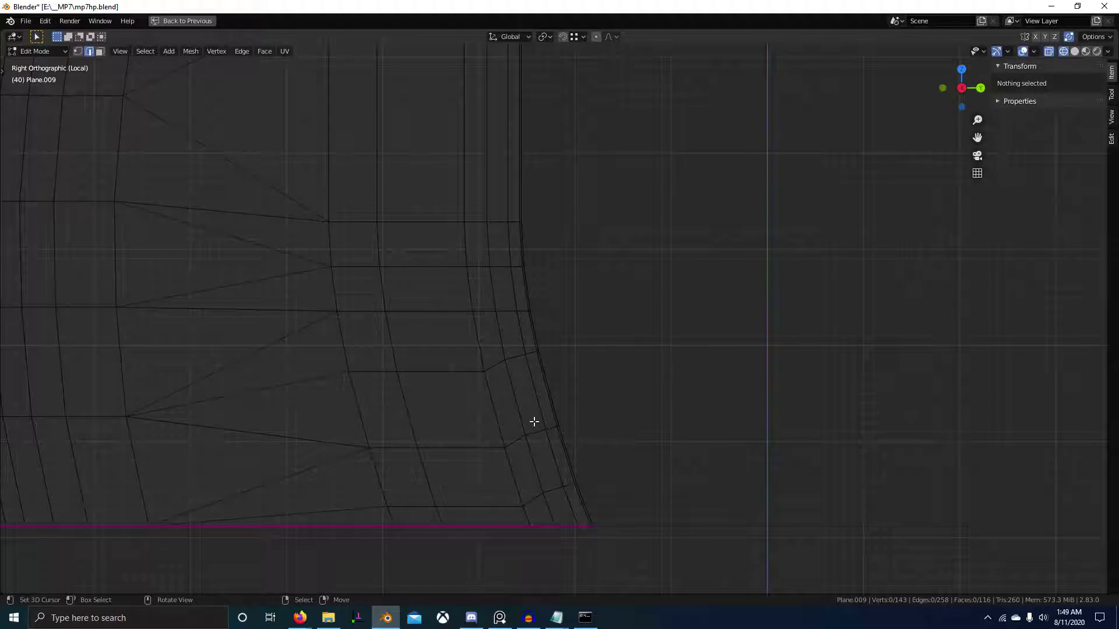
scroll(528, 418, up, 3)
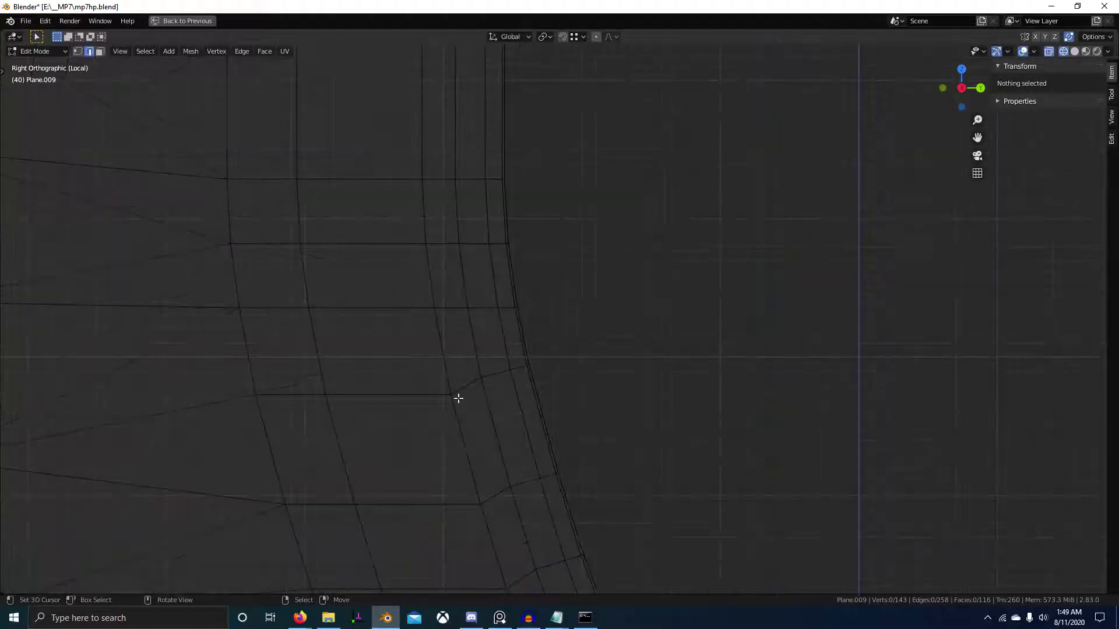
- Slide the two corner vertices of the kinked edge row in the lower front bend along their vertical edges
key(1)
click(458, 398)
key(g)
key(g)
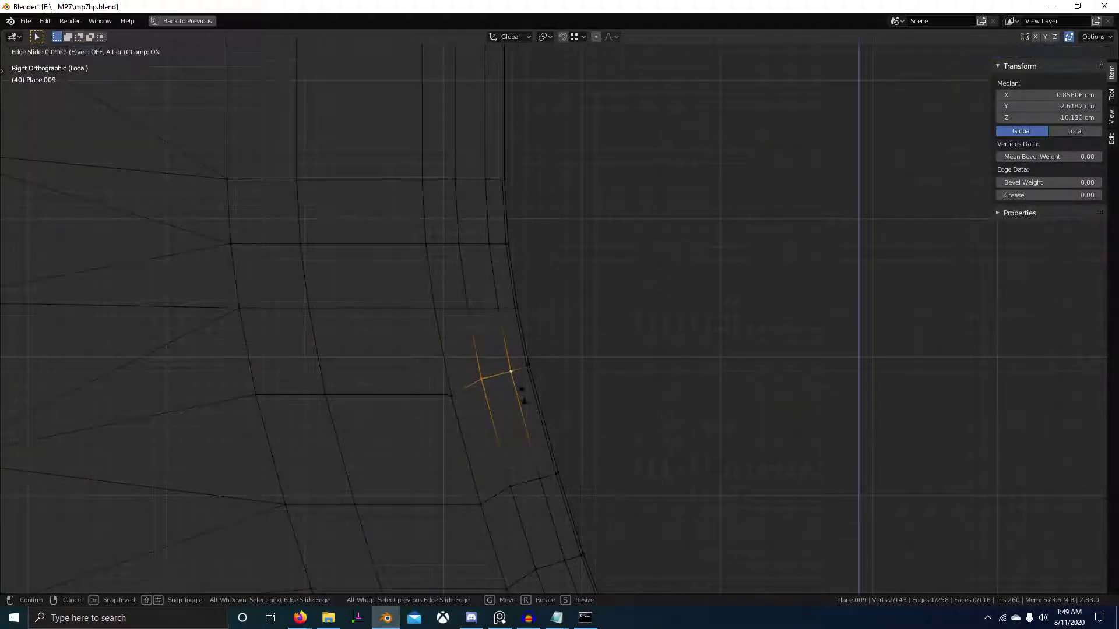
click(543, 442)
middle_drag(544, 443, 614, 477)
scroll(614, 469, up, 5)
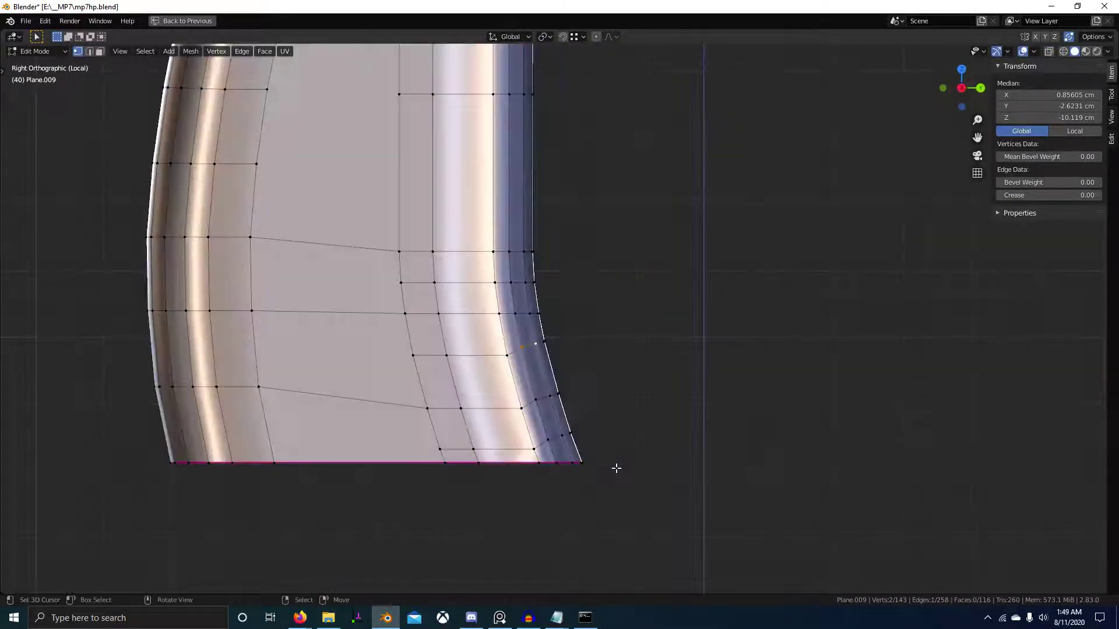
scroll(568, 450, up, 2)
scroll(544, 415, up, 2)
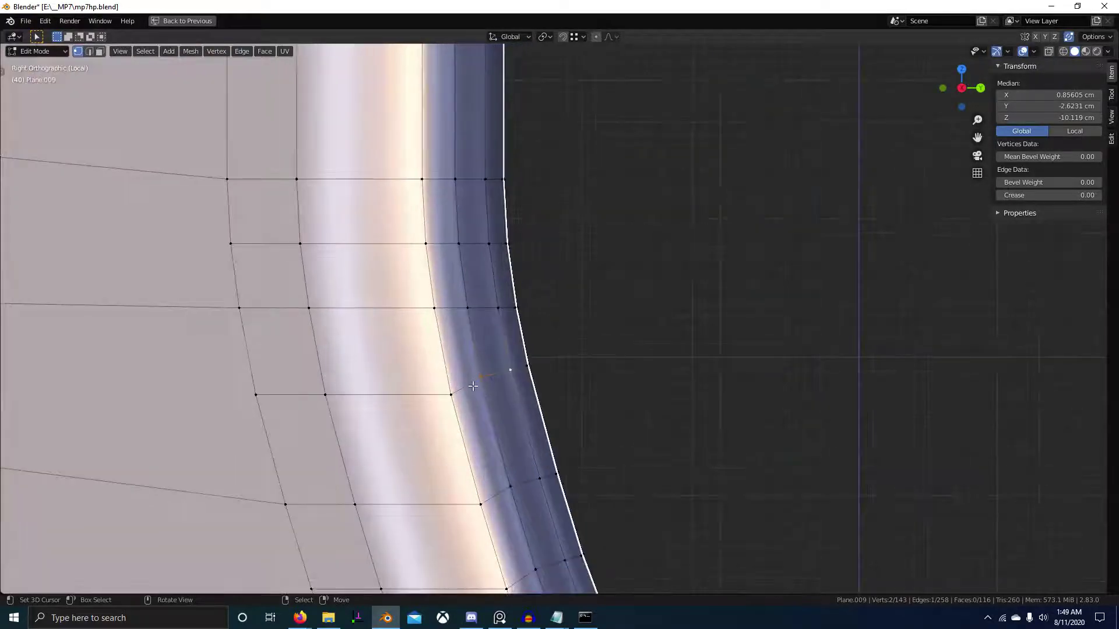
- Preview the smoothed bend and inspect the horizontal edge loop where the bend begins from the right side
alt+middle_drag(472, 386, 512, 452)
key(Tab)
middle_drag(497, 505, 589, 487)
key(Tab)
scroll(520, 488, up, 5)
key(2)
alt+right_click(506, 362)
key(KP_3)
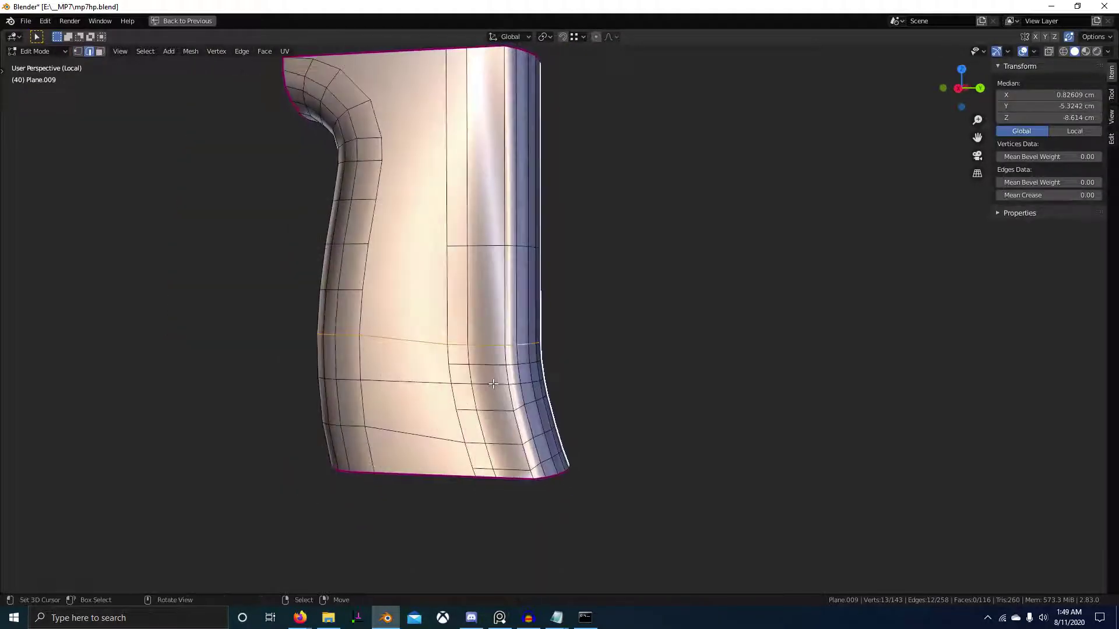
key(KP_Decimal)
shift+middle_drag(603, 388, 572, 412)
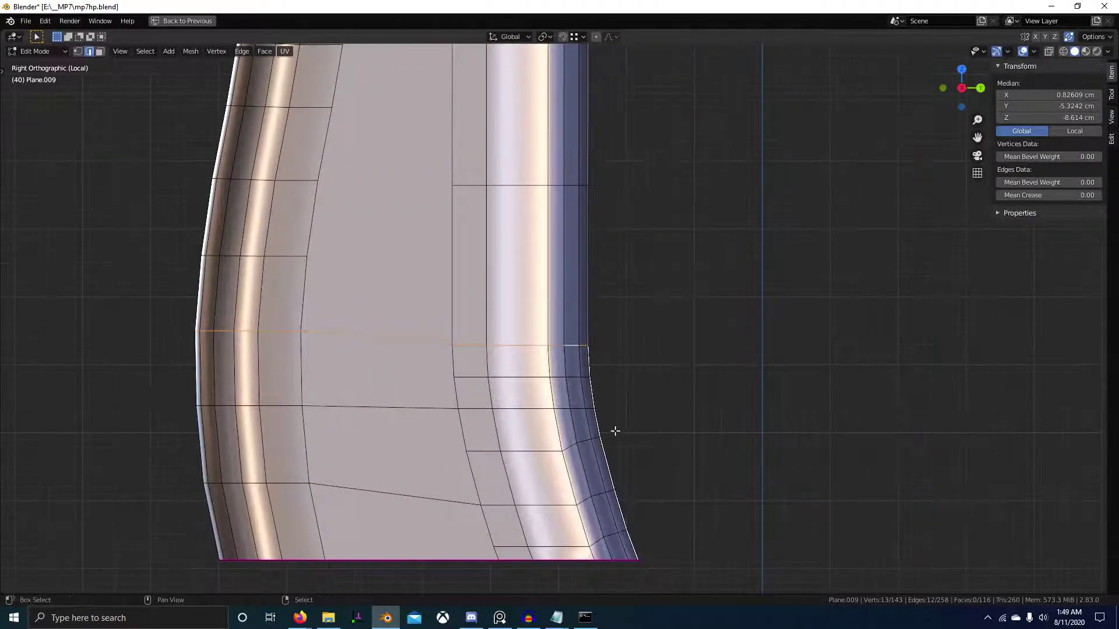
shift+middle_drag(650, 459, 579, 425)
scroll(578, 425, up, 1)
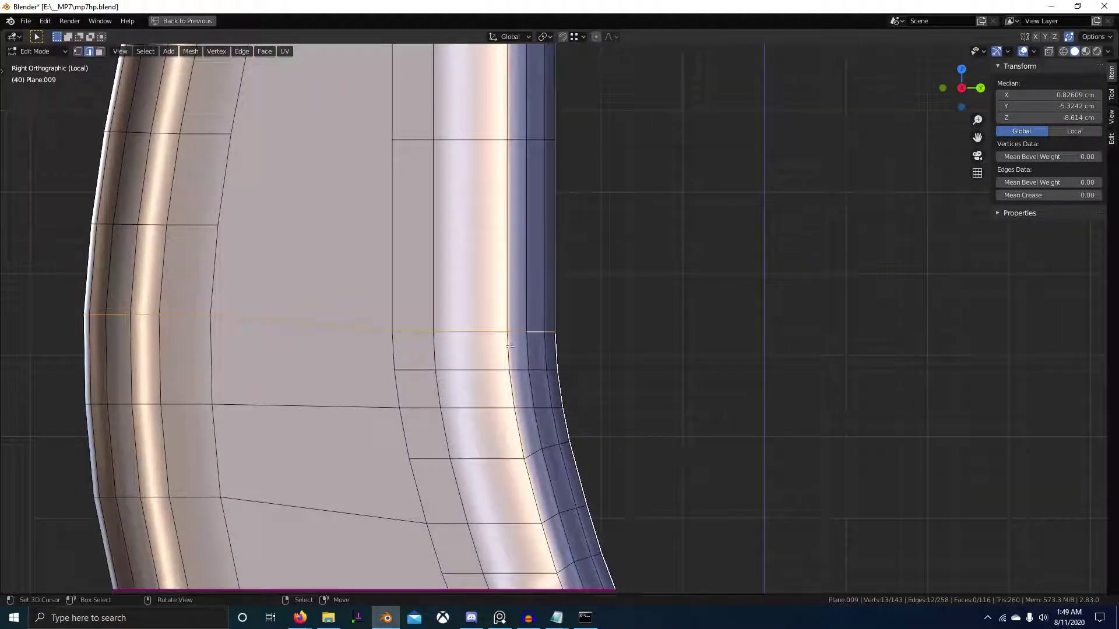
ctrl+click(549, 332)
key(g)
key(g)
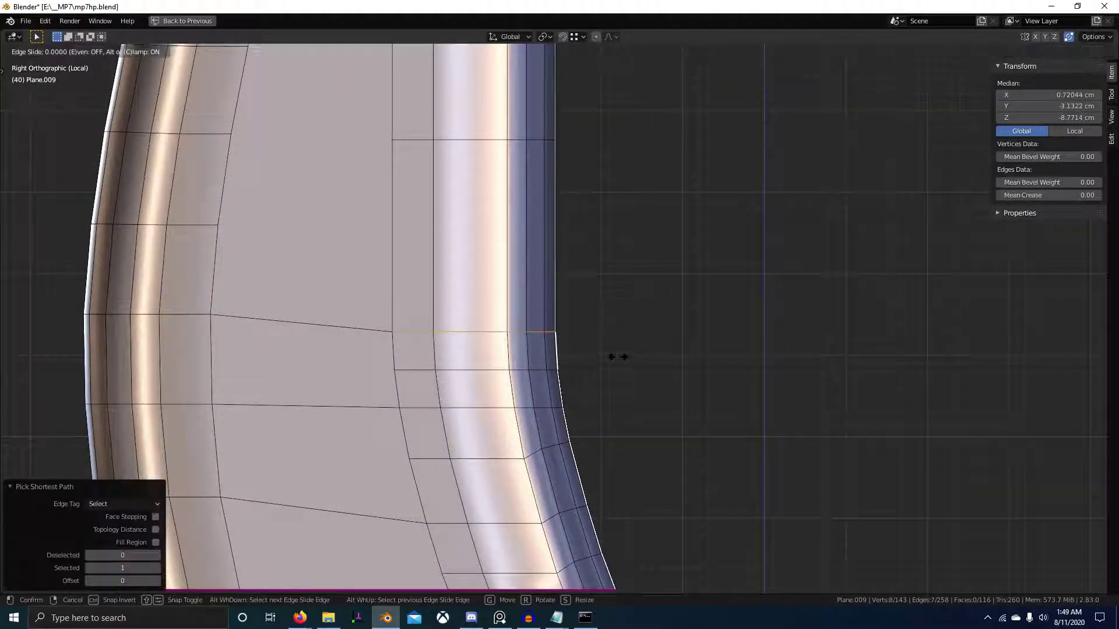
key(Escape)
key(g)
key(z)
right_click(620, 251)
scroll(649, 334, down, 1)
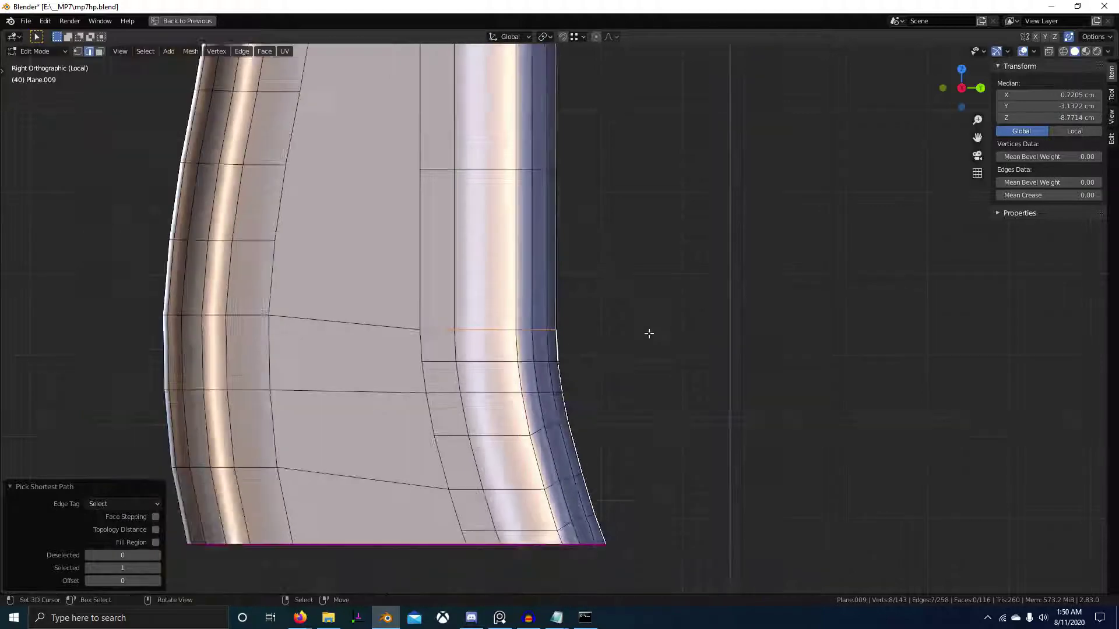
middle_drag(649, 335, 587, 341)
key(g)
key(z)
right_click(599, 299)
shift+click(585, 333)
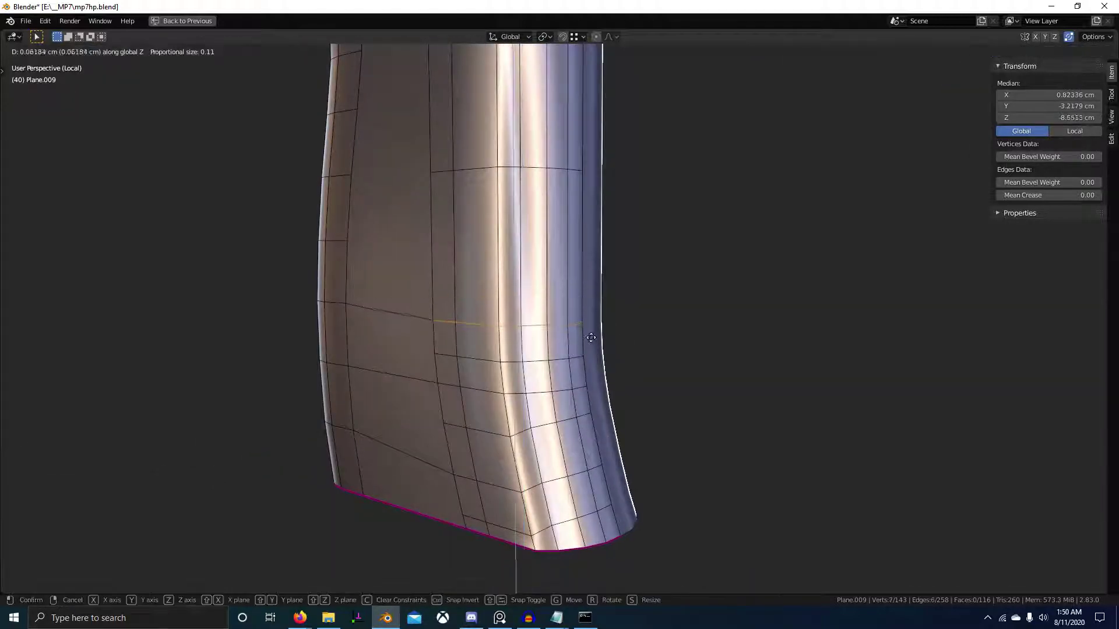
key(KP_3)
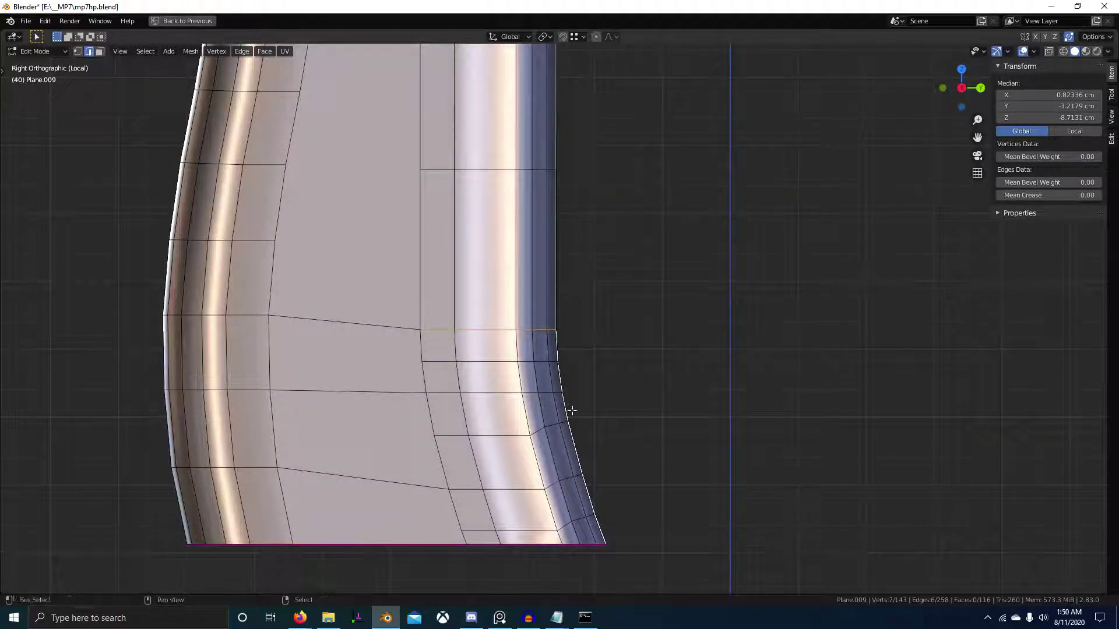
- Evenly space the vertices of the front corner's vertical columns, from the start of the bend to the grip's bottom, using the Space tool
key(1)
ctrl+click(499, 305)
middle_drag(500, 305, 591, 468)
key(q)
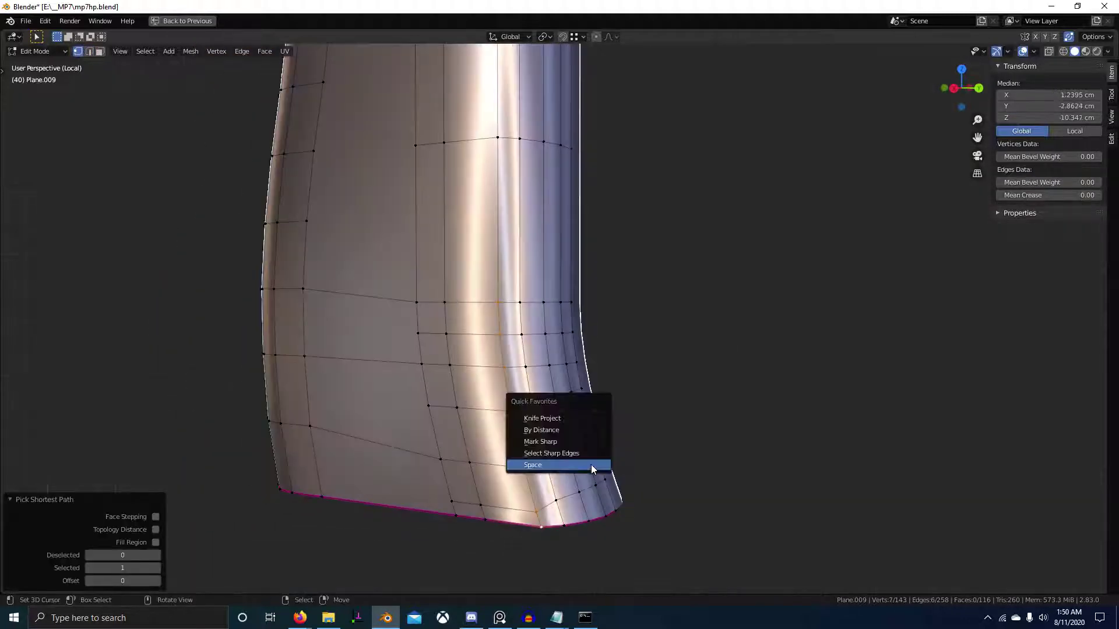
click(591, 464)
click(517, 306)
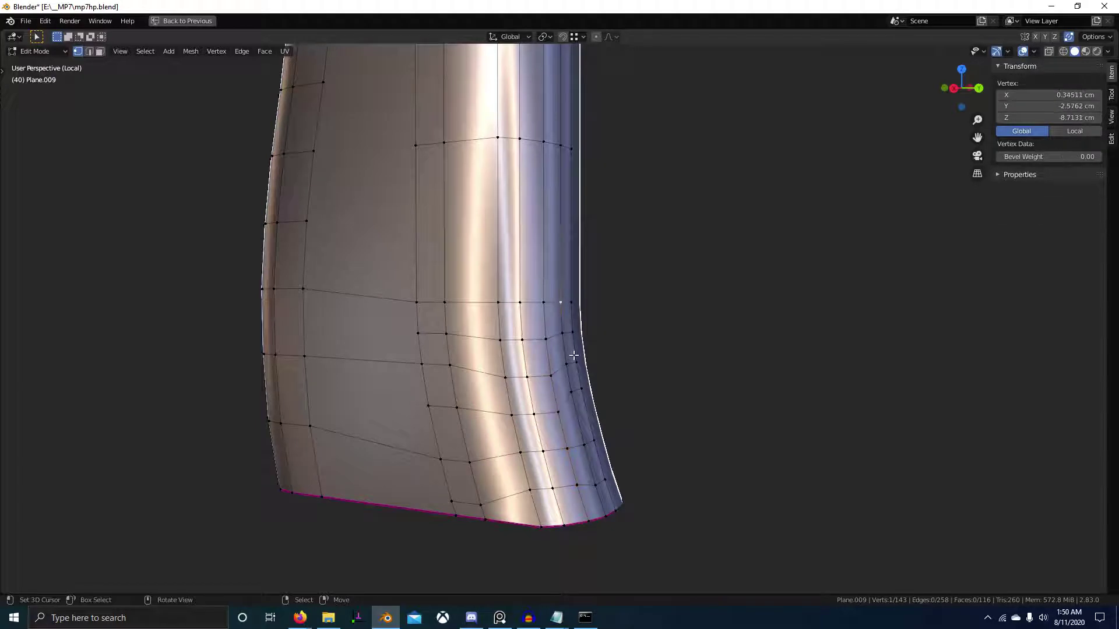
middle_drag(578, 419, 577, 421)
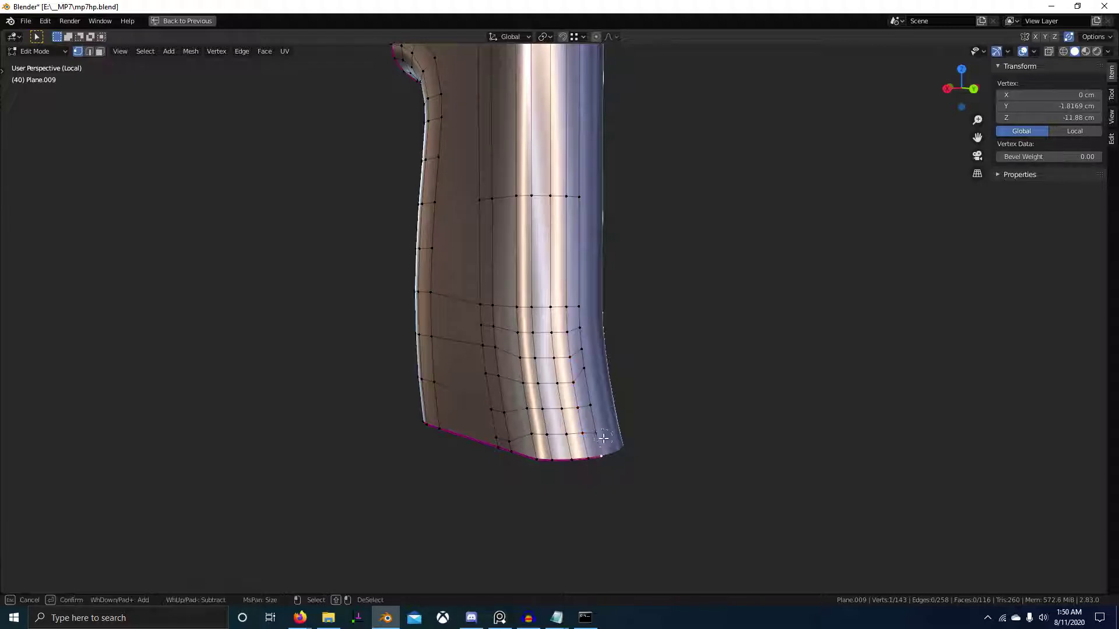
middle_drag(587, 299, 539, 425)
- Recalculate the grip mesh's normals and toggle its shading to flat and back to smooth
key(Tab)
key(Tab)
scroll(580, 481, up, 5)
key(Tab)
right_click(548, 402)
click(546, 406)
key(Tab)
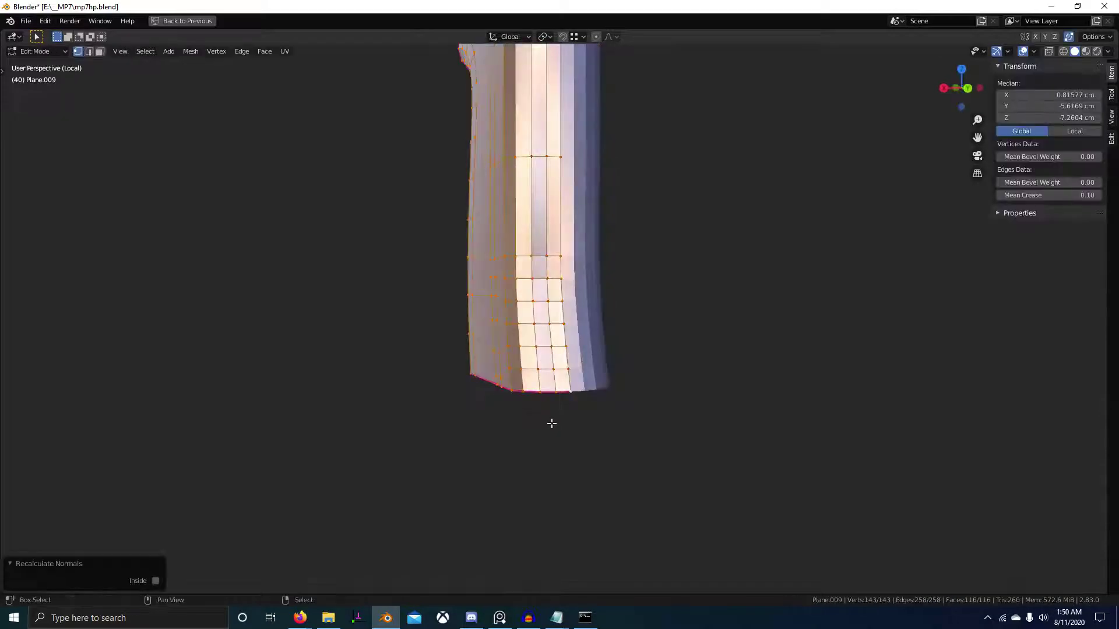
key(Tab)
right_click(563, 378)
click(563, 380)
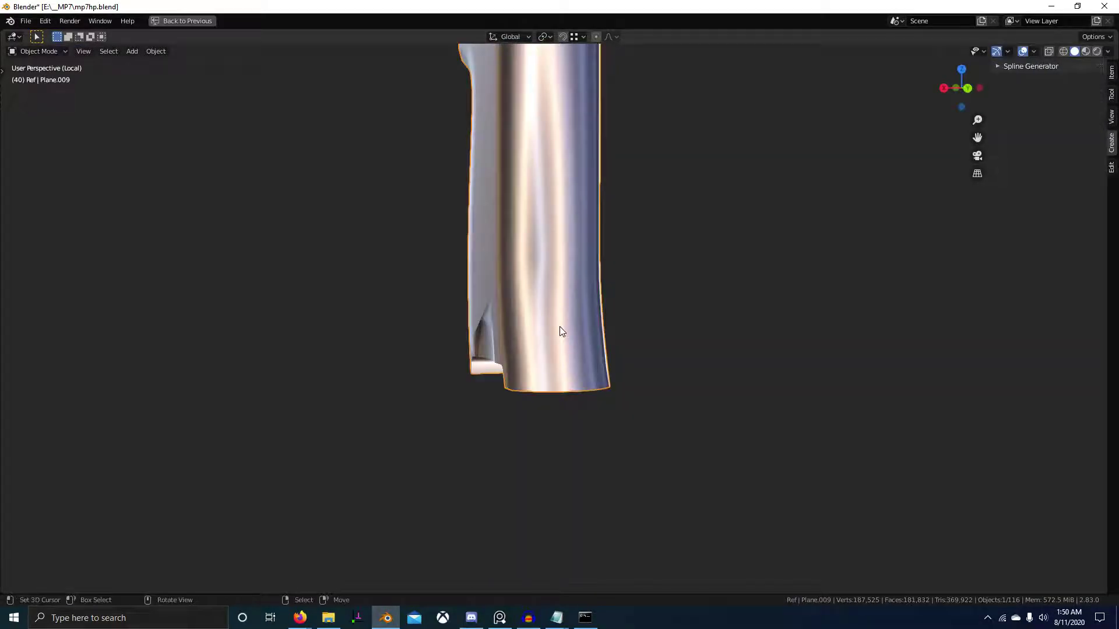
- Swap the MatCap for the vertical zebra-stripe one and examine how the stripes flow over the grip's front
middle_drag(581, 365, 646, 303)
click(1108, 52)
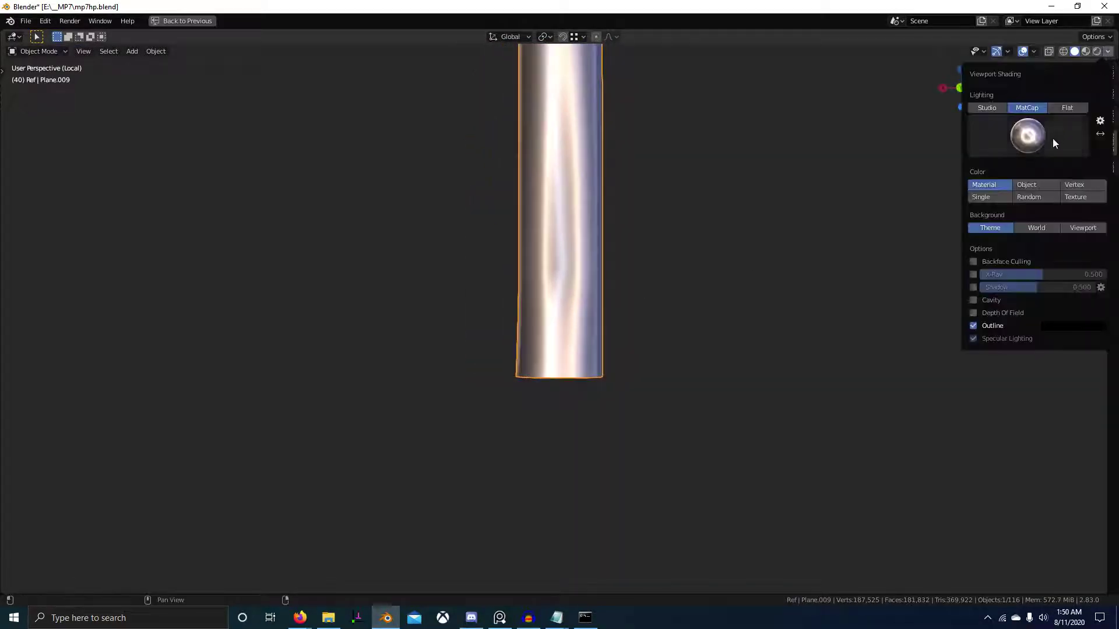
click(1053, 138)
click(931, 251)
middle_drag(724, 292, 885, 234)
- Replace the zebra-stripe MatCap with a plain grey one and view the grip from another angle
click(1109, 52)
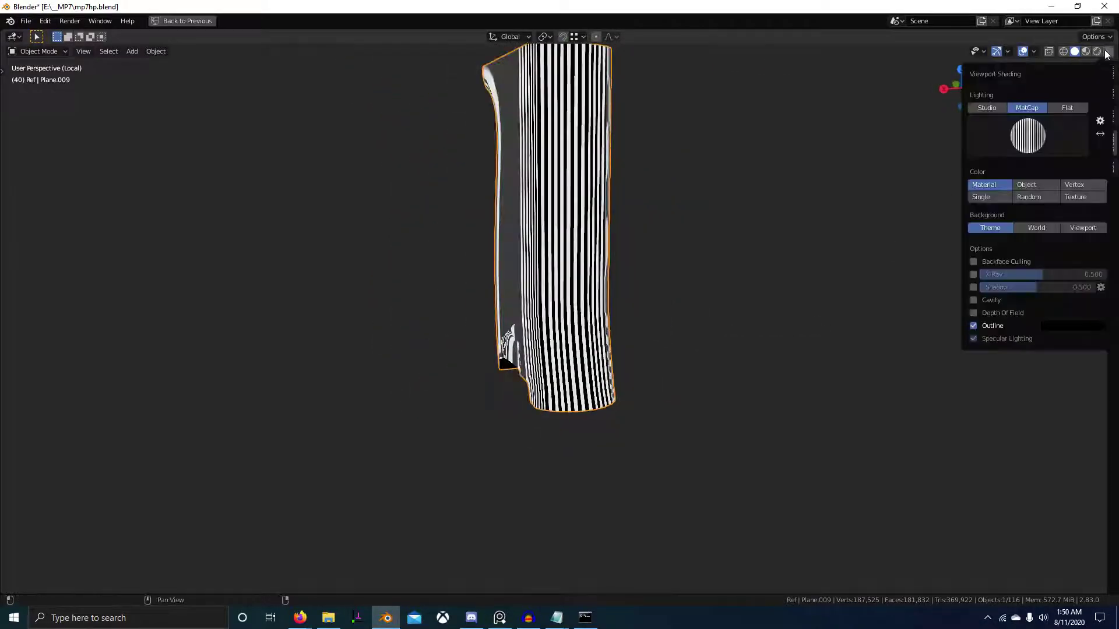
click(1028, 135)
click(820, 170)
mouse_move(812, 186)
middle_down()
mouse_move(475, 315)
mouse_move(561, 394)
mouse_move(462, 425)
mouse_move(444, 417)
mouse_move(519, 362)
mouse_move(564, 420)
middle_up()
- Set the grip's subdivision to level 2, bring back the whole gun, and save mp7hp.blend
key(ctrl+2)
scroll(570, 302, down, 3)
key(KP_Divide)
key(alt+a)
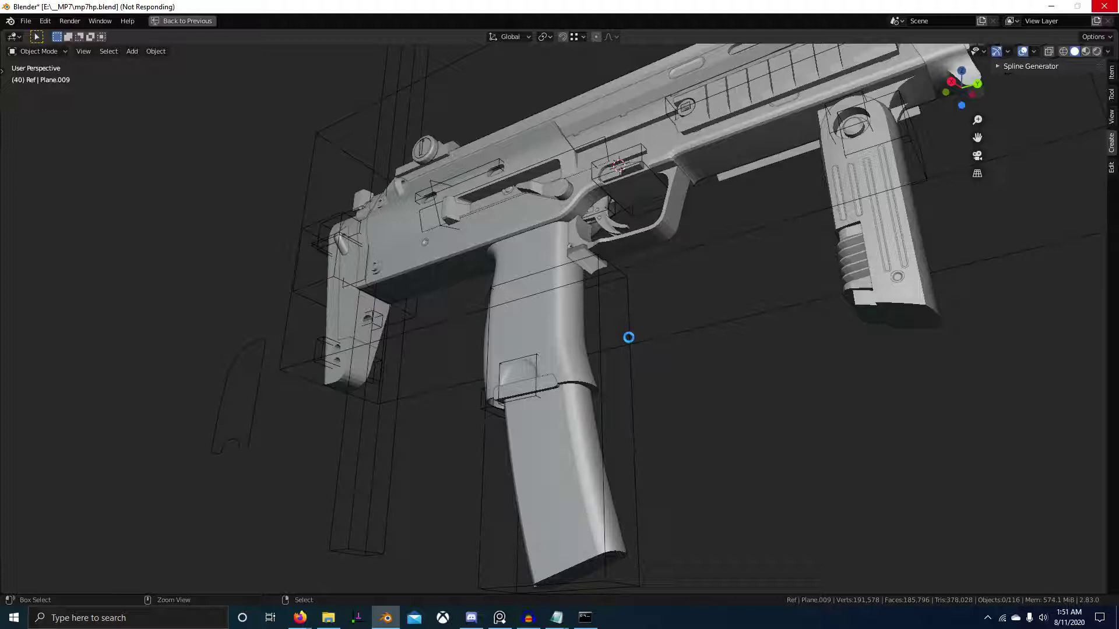
scroll(669, 386, up, 8)
scroll(632, 353, down, 6)
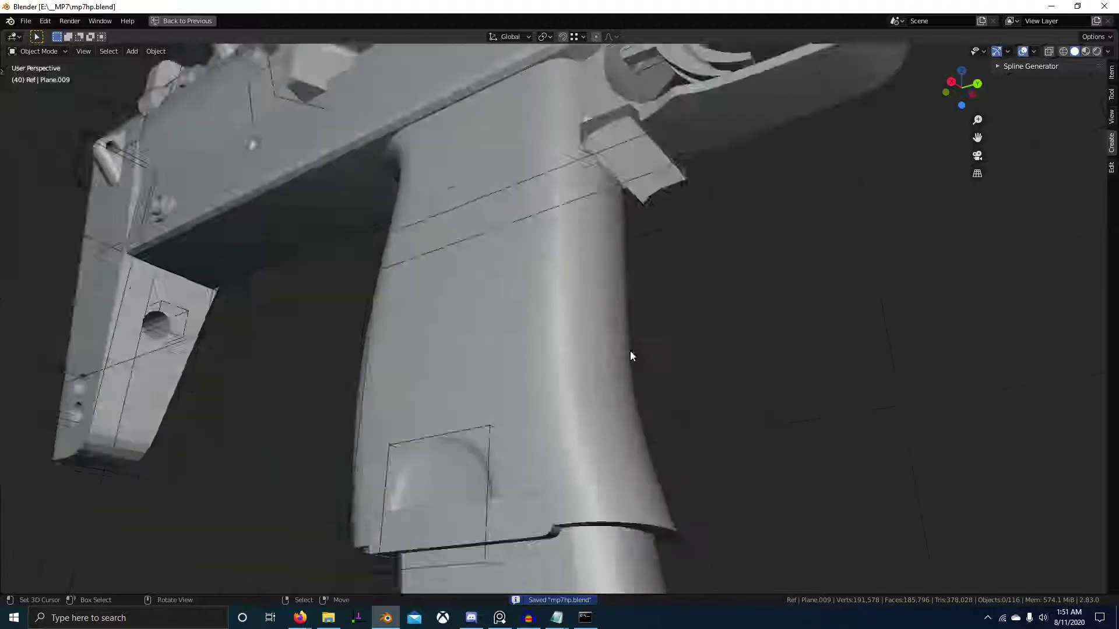
- Restore the full window layout, enable the Backup and Bak2 collections, and show only Bak2
middle_drag(631, 354, 665, 381)
key(ctrl+space)
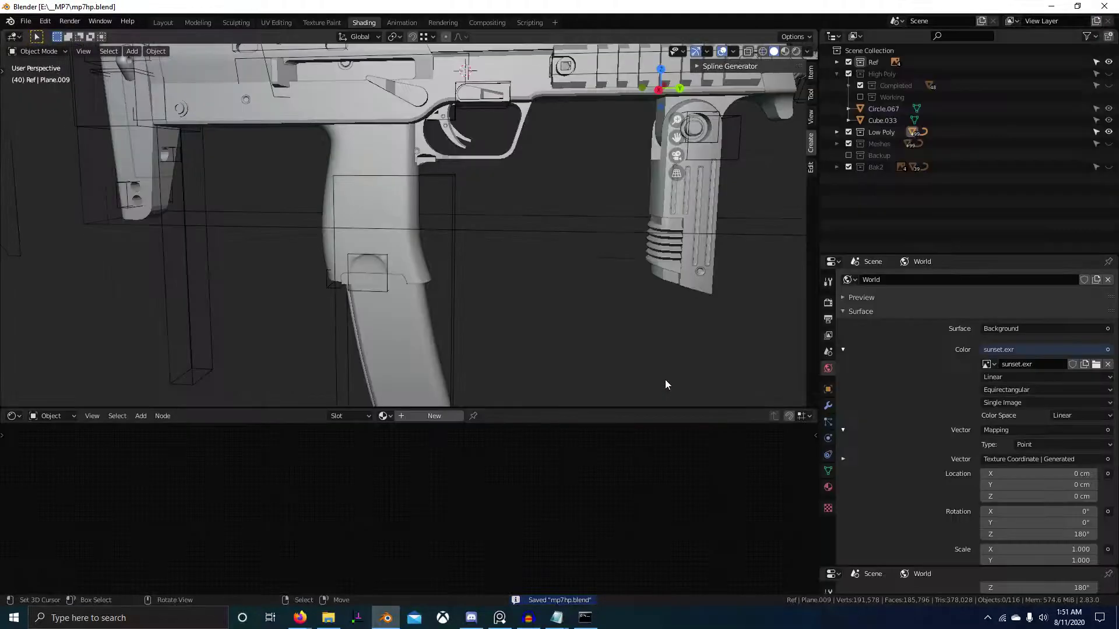
click(848, 155)
click(848, 156)
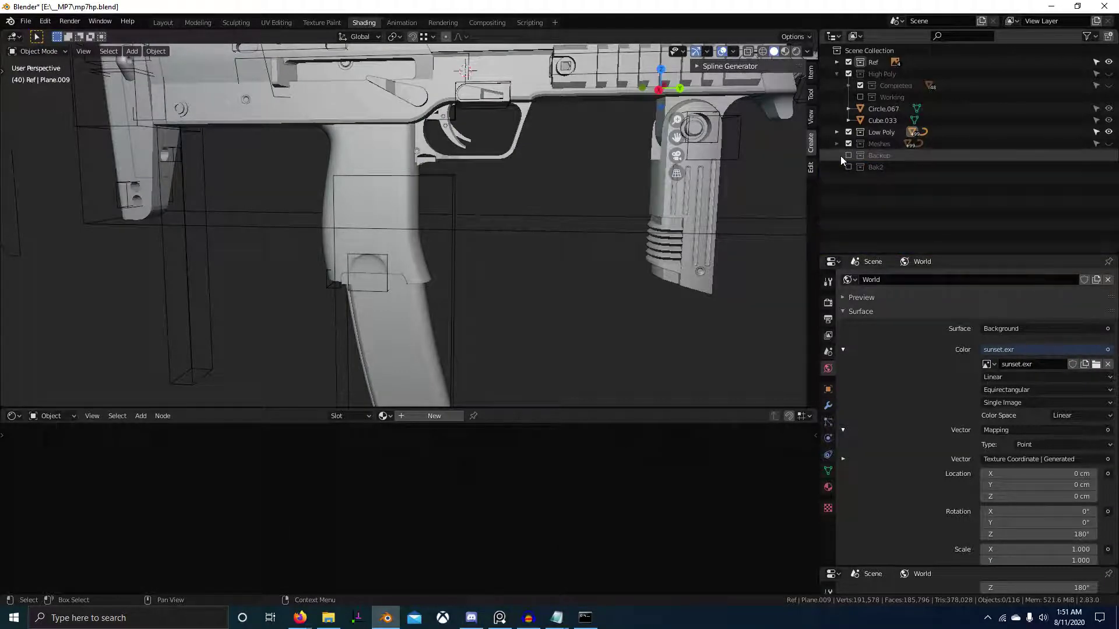
middle_drag(606, 183, 544, 227)
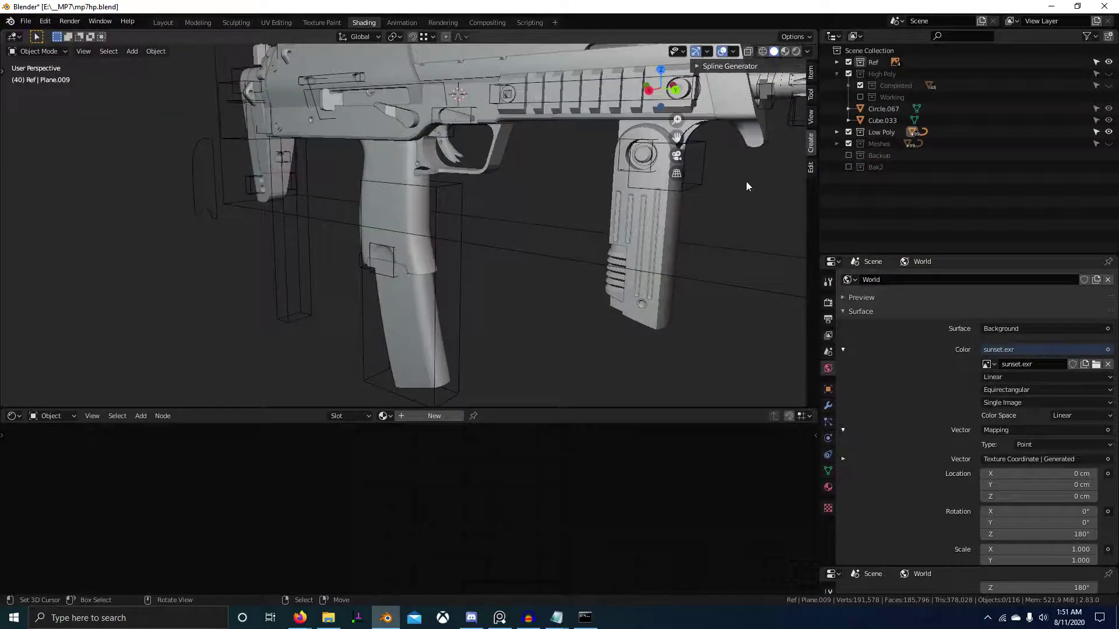
click(848, 156)
click(837, 156)
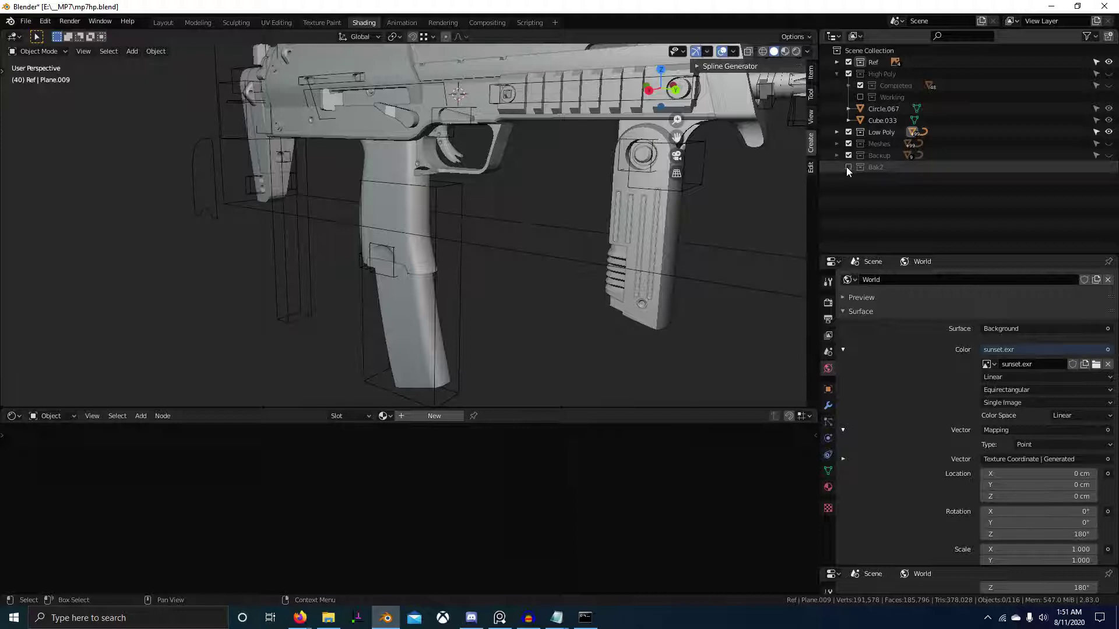
click(847, 167)
key(6)
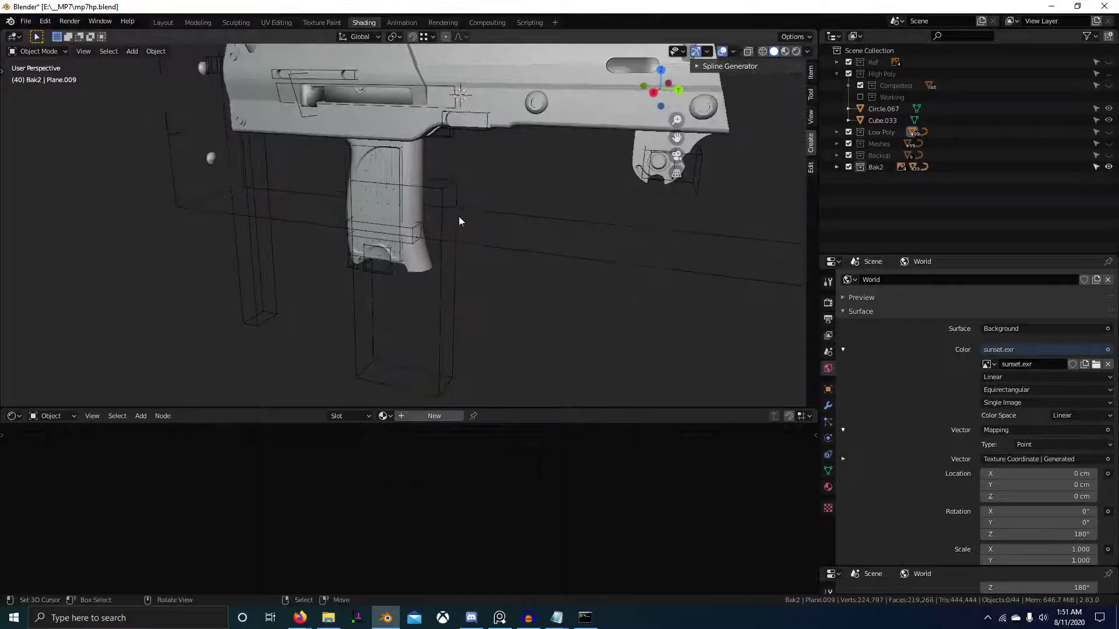
- Select the pistol grip in the Bak2 collection and check its mesh in Edit Mode
right_click(418, 182)
key(Tab)
scroll(453, 187, up, 2)
shift+middle_drag(457, 185, 505, 275)
key(Tab)
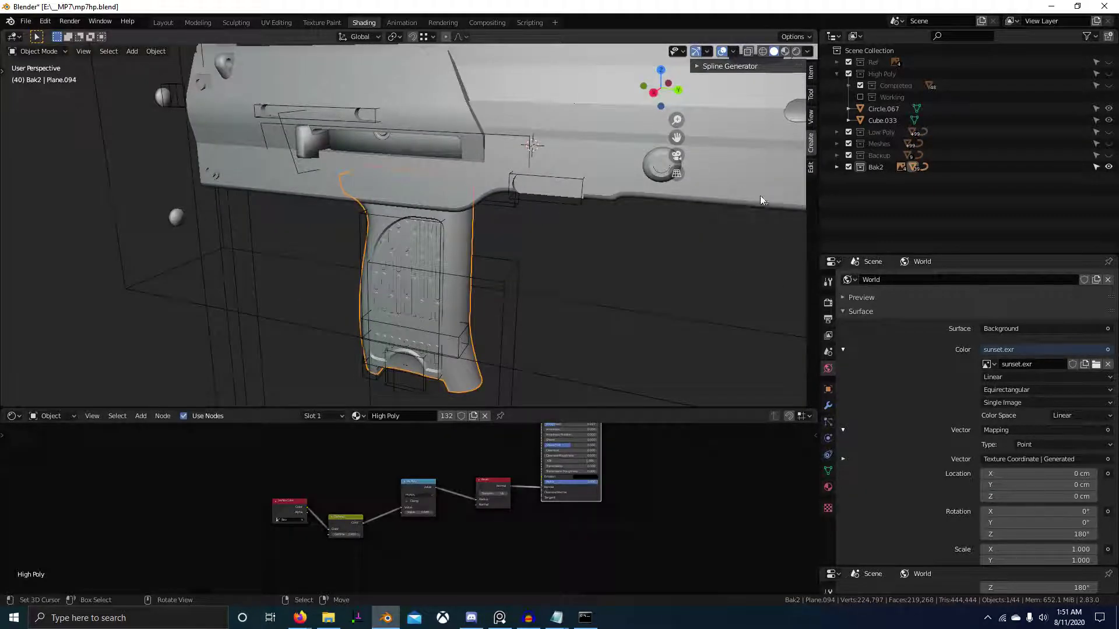
- Show only the Backup collection, select its pistol grip, and examine its mesh, surface details and modifier stack
key(5)
right_click(478, 251)
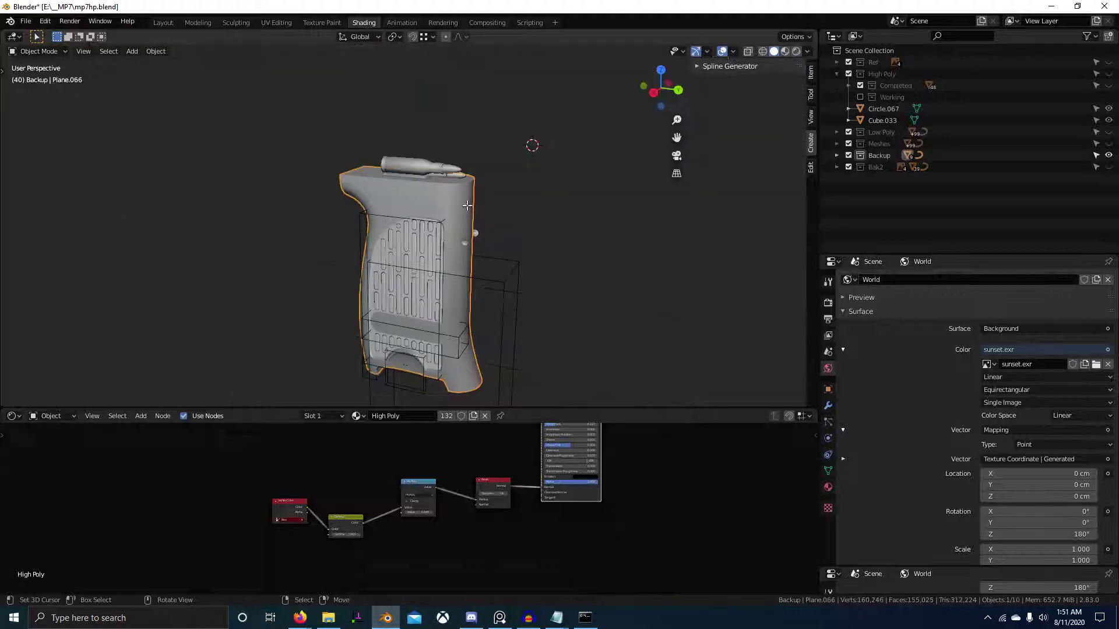
key(Tab)
key(Tab)
middle_drag(464, 261, 494, 251)
scroll(494, 250, up, 4)
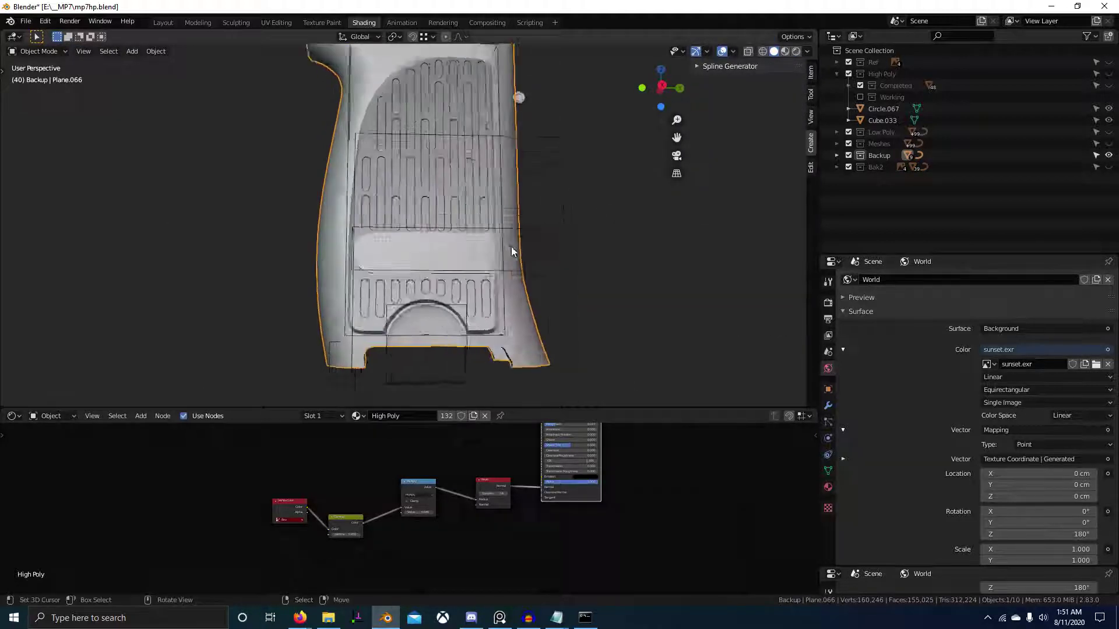
click(827, 406)
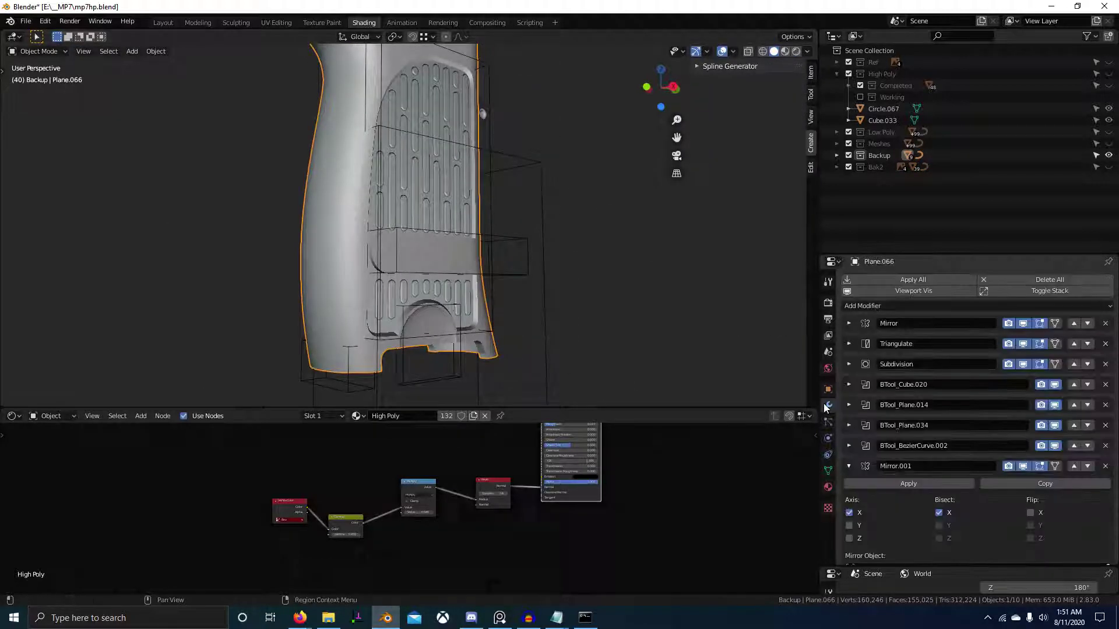
scroll(437, 348, up, 3)
mouse_move(437, 348)
middle_down()
mouse_move(435, 302)
mouse_move(524, 263)
mouse_move(457, 346)
middle_up()
scroll(466, 315, down, 3)
- Recalculate the normals of all meshes in the Backup collection and clear the selection
key(a)
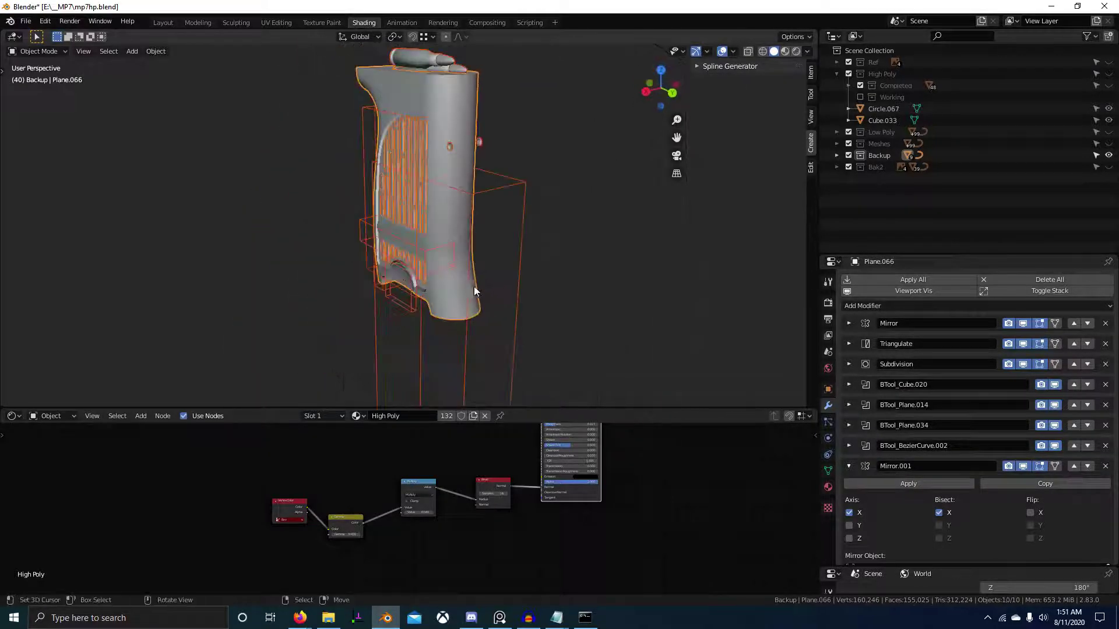
scroll(482, 282, down, 2)
key(Tab)
key(shift+n)
scroll(482, 282, up, 3)
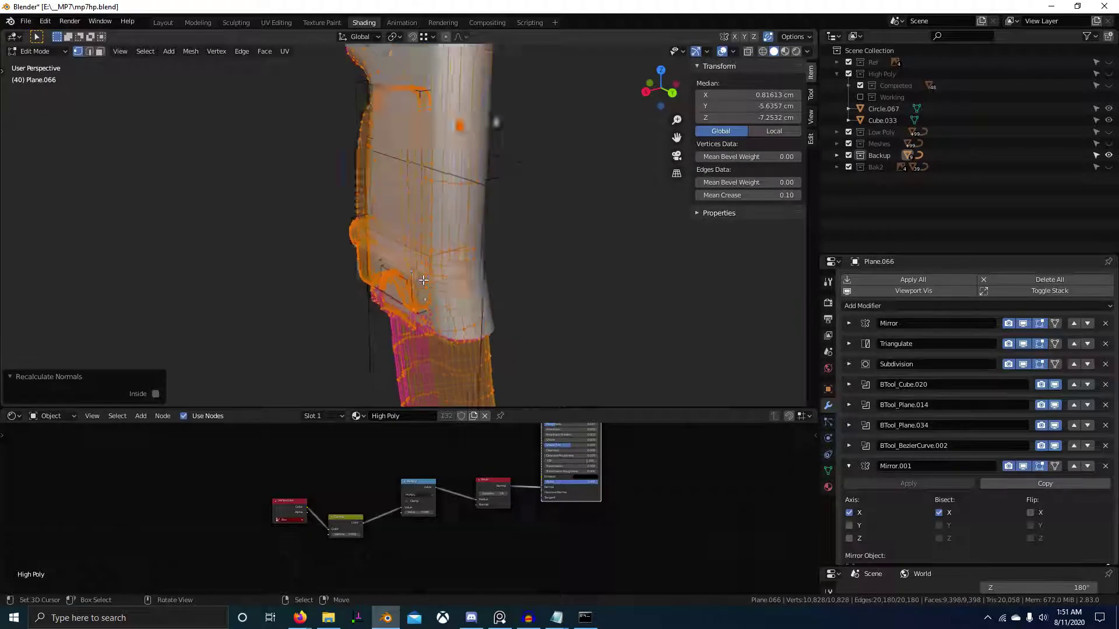
key(Tab)
middle_drag(431, 281, 589, 273)
key(alt+a)
- Show only the High Poly collection, select its lower body with the grip, and examine the grip's shape
scroll(532, 251, up, 3)
click(528, 269)
key(2)
scroll(585, 271, down, 3)
right_click(492, 252)
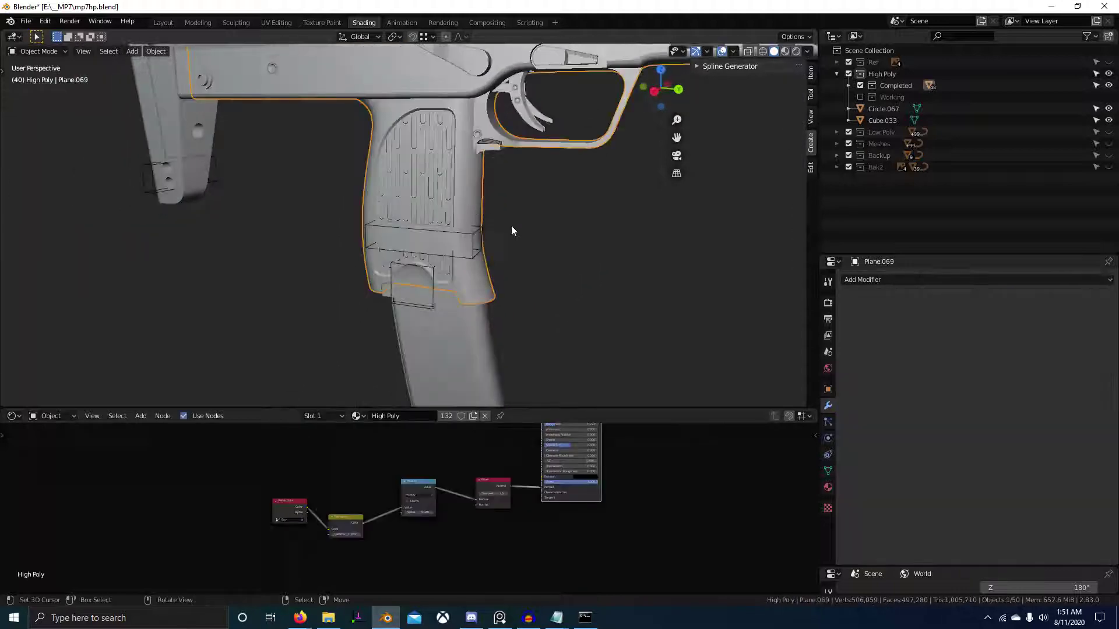
scroll(512, 226, up, 3)
middle_drag(511, 225, 488, 229)
scroll(527, 222, down, 2)
- Duplicate the Low Poly collection's pistol grip in place, move the copy to the High Poly collection, and show only that collection
key(3)
right_click(501, 202)
scroll(501, 201, down, 3)
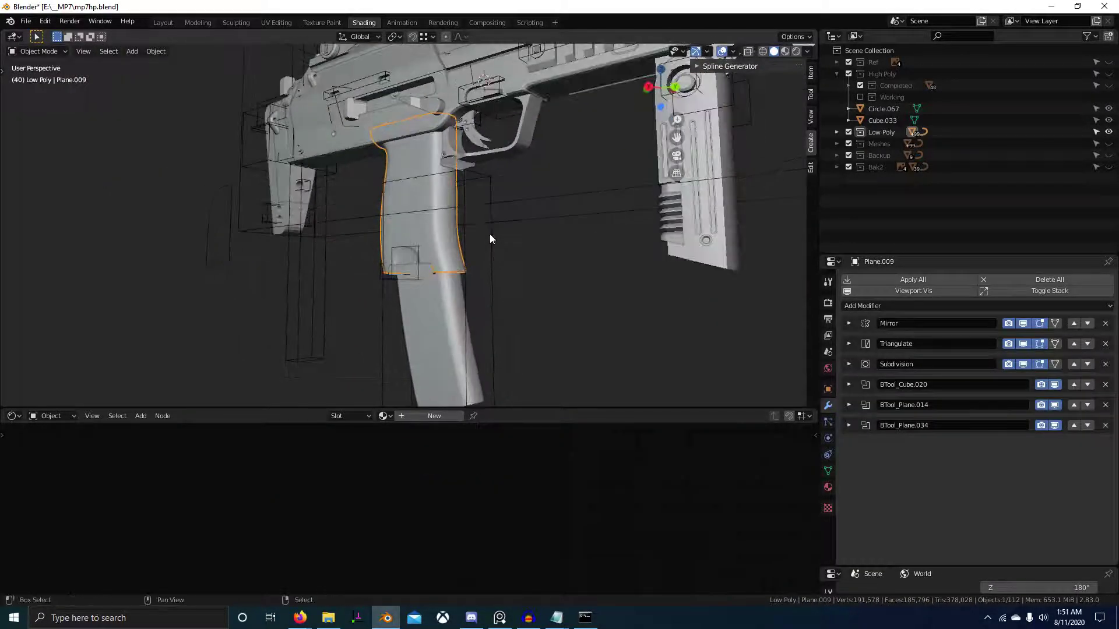
key(shift+d)
right_click(582, 223)
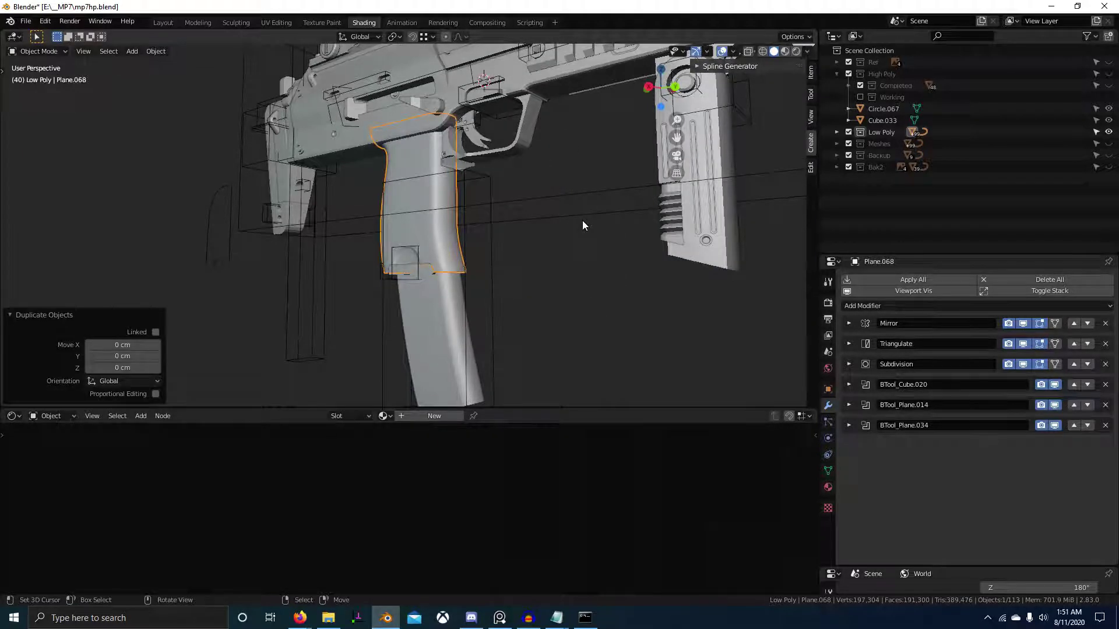
key(m)
mouse_move(582, 220)
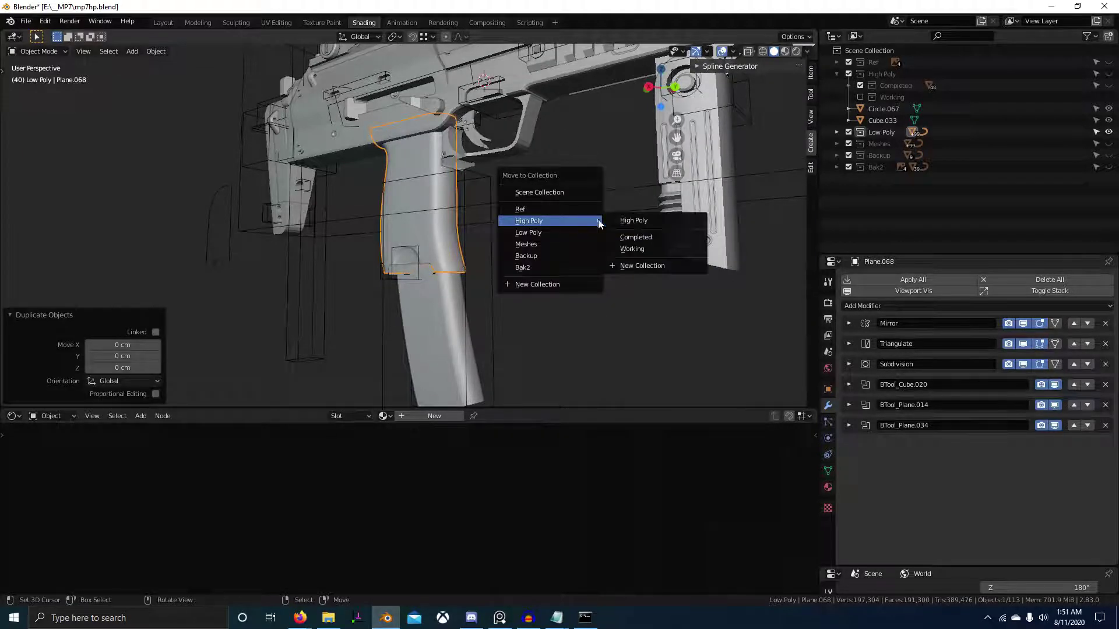
key(2)
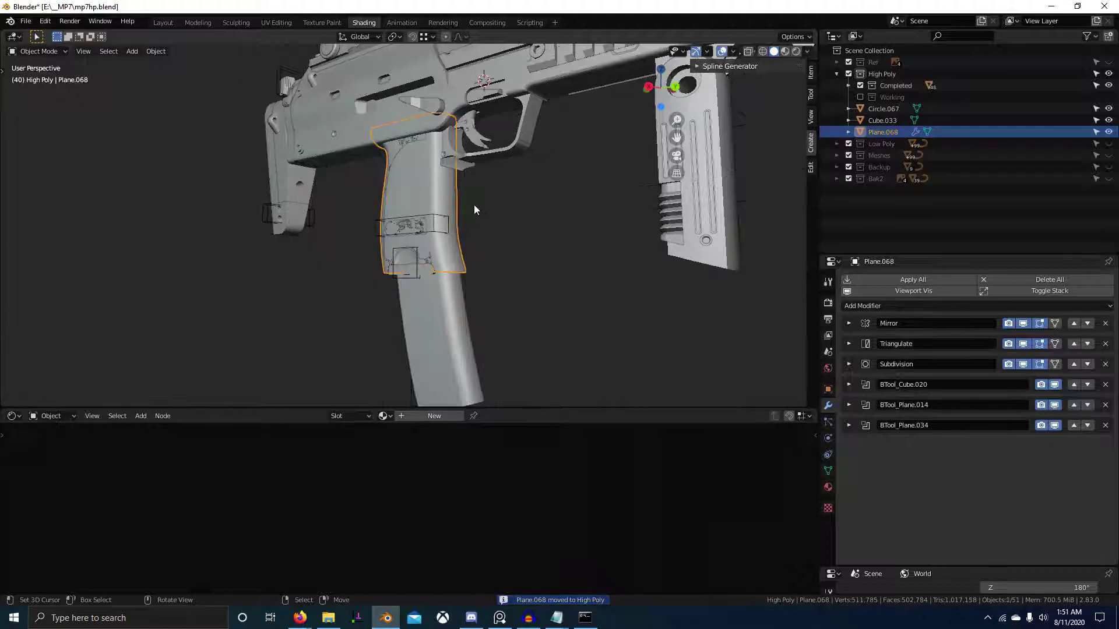